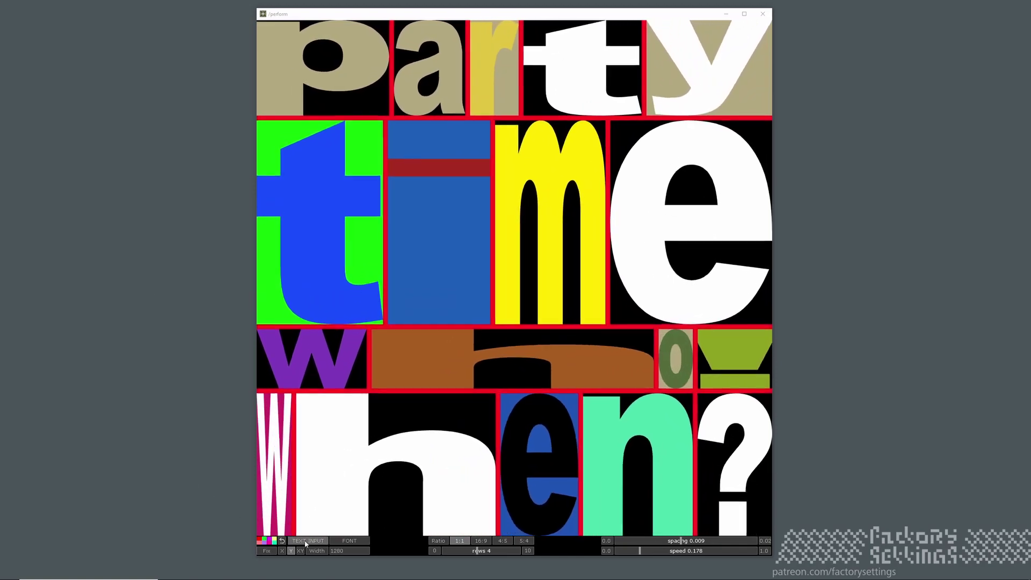
# Step: Drop the grid from 4 to 3 rows (party, time, who!) and switch letters to white on black
pyautogui.click(306, 541)
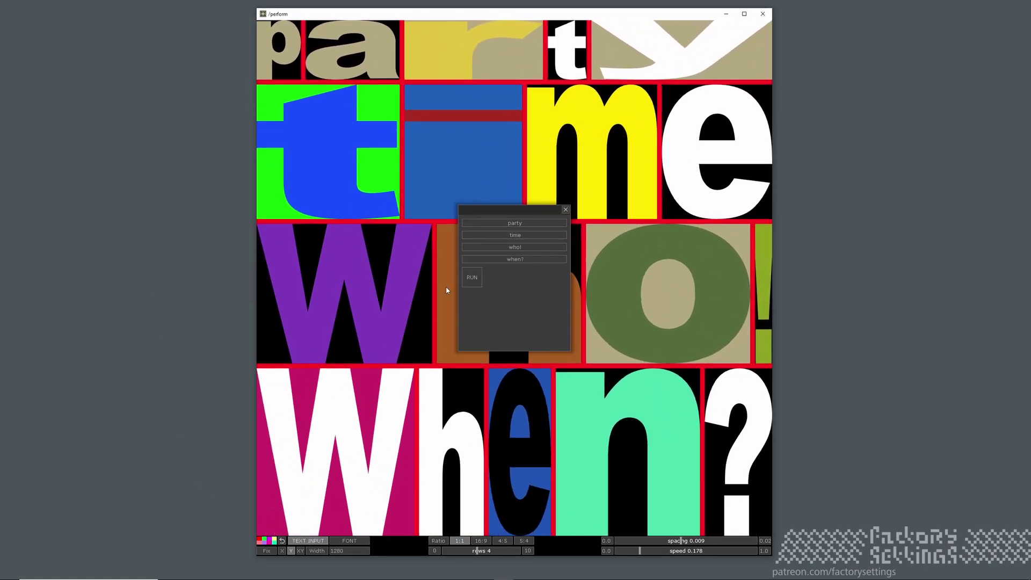
pyautogui.moveTo(488, 209); pyautogui.dragTo(518, 216)
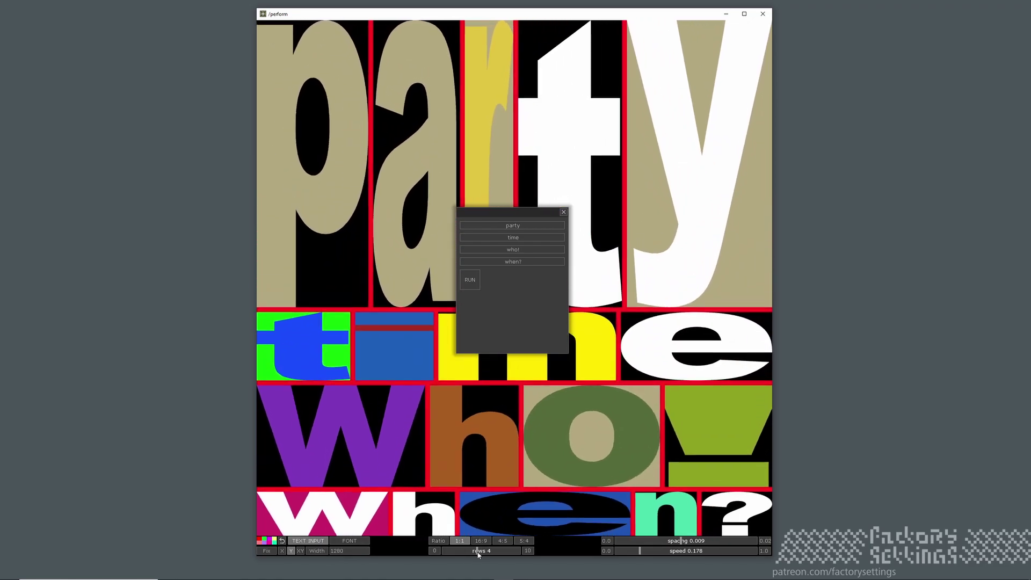
pyautogui.moveTo(477, 552); pyautogui.dragTo(471, 552)
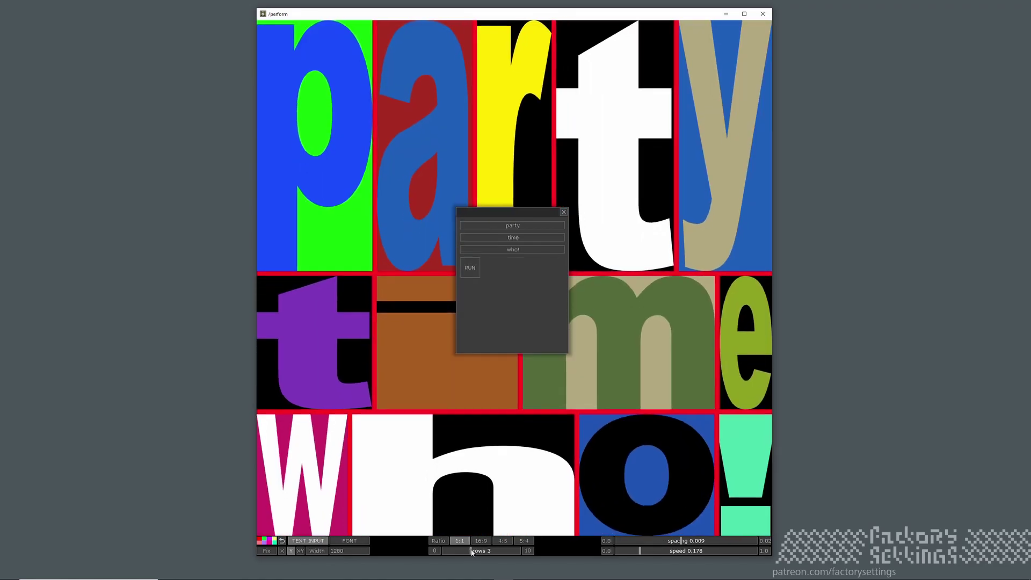
pyautogui.click(283, 542)
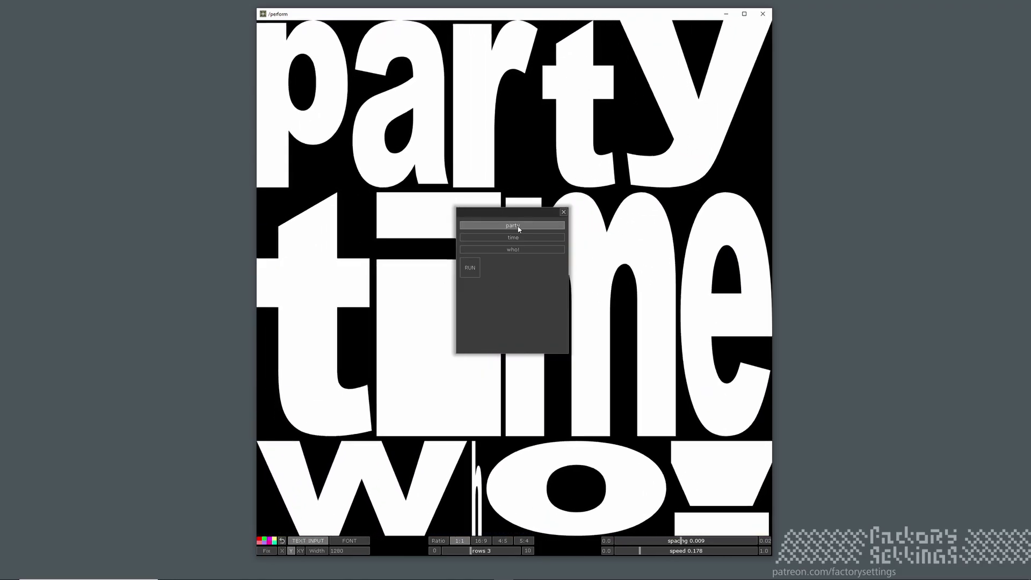
# Step: Replace the words party, time and who! with test, text and fun
pyautogui.doubleClick(518, 229)
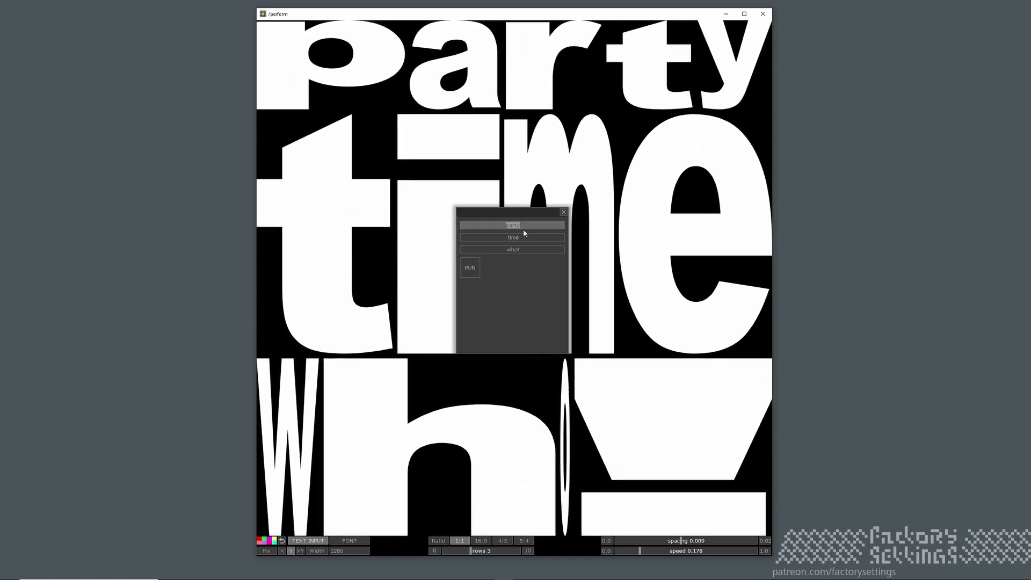
pyautogui.write('test')
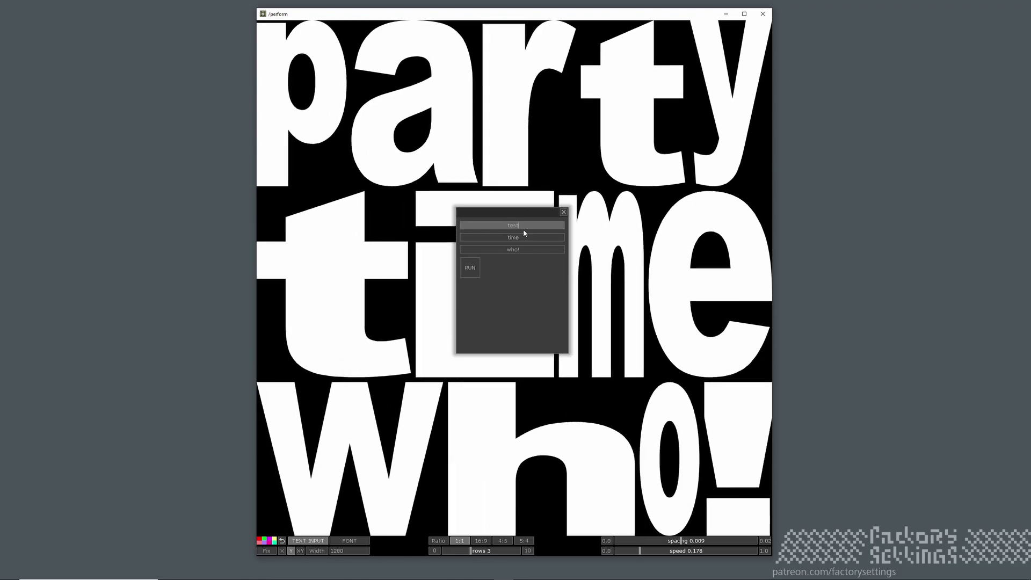
pyautogui.doubleClick(529, 237)
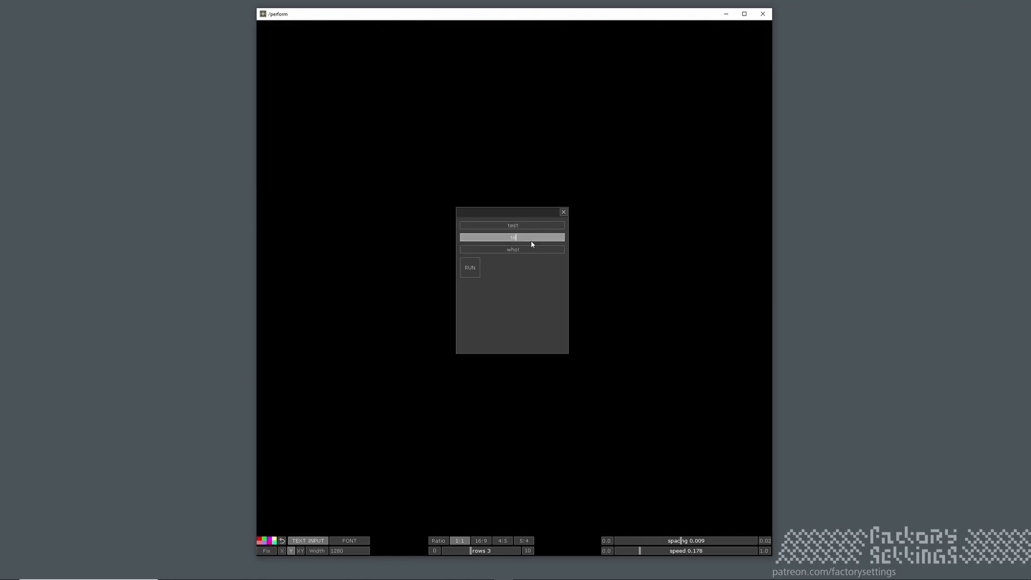
pyautogui.write('text')
pyautogui.doubleClick(525, 249)
pyautogui.write('fun')
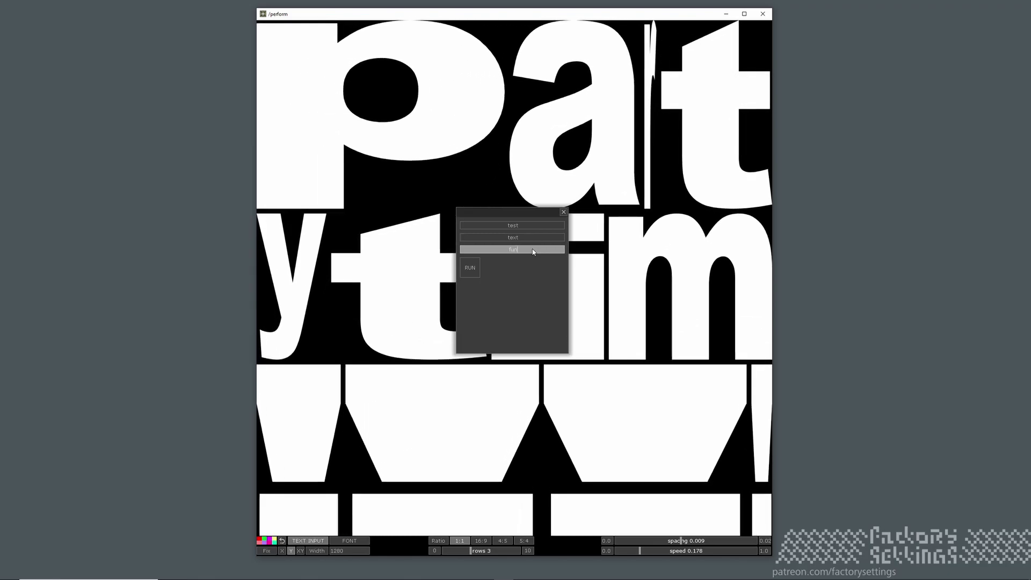
# Step: Add a fourth row reading 'yeah!' and close the word list
pyautogui.moveTo(472, 552); pyautogui.dragTo(477, 552)
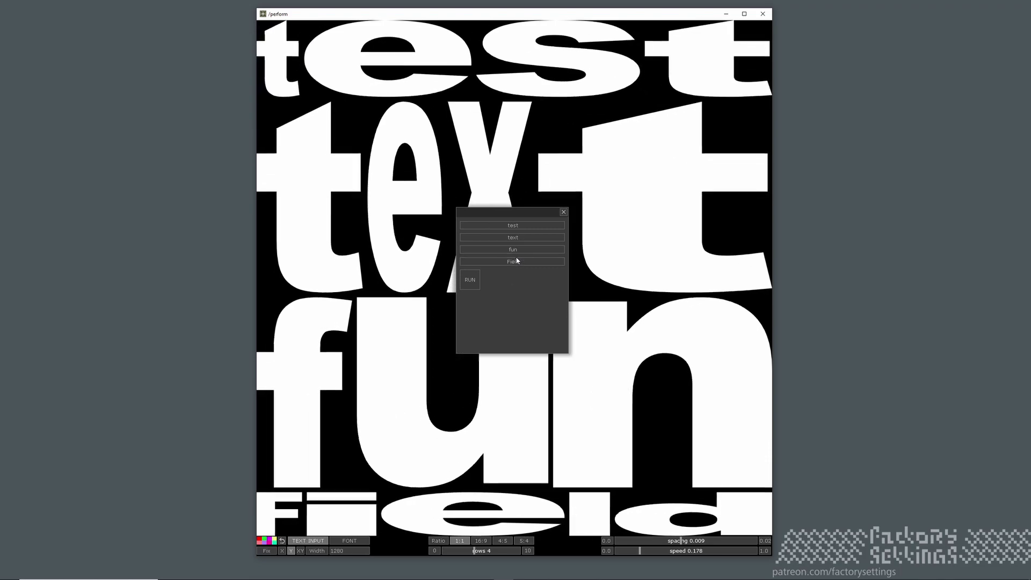
pyautogui.doubleClick(505, 262)
pyautogui.write('yeah!')
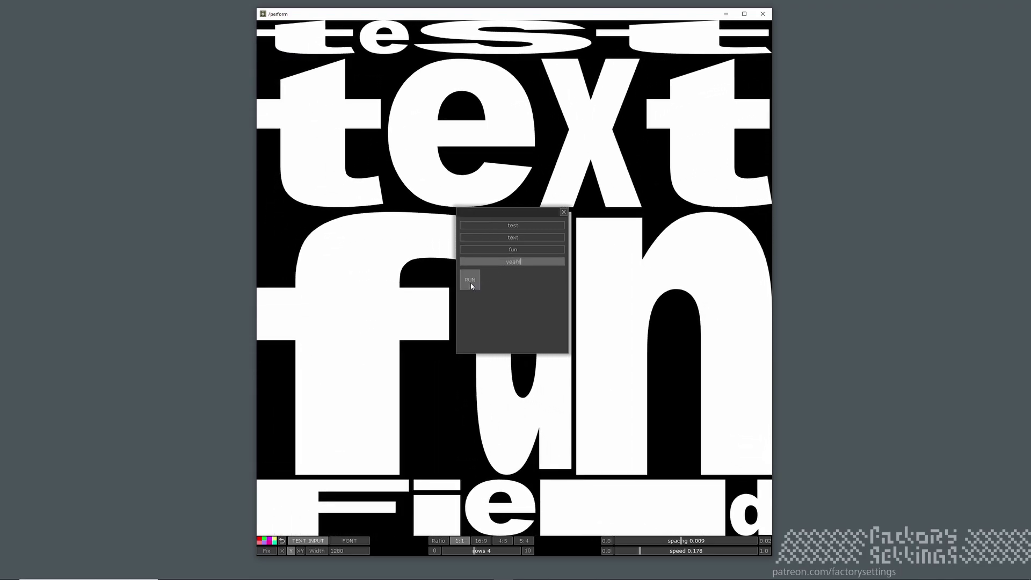
pyautogui.press('Return')
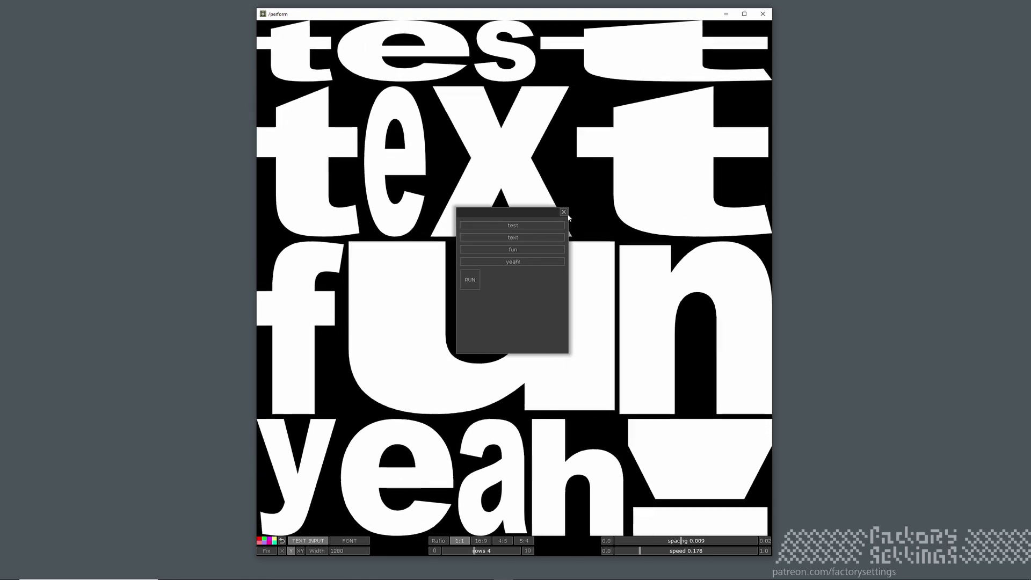
pyautogui.click(563, 213)
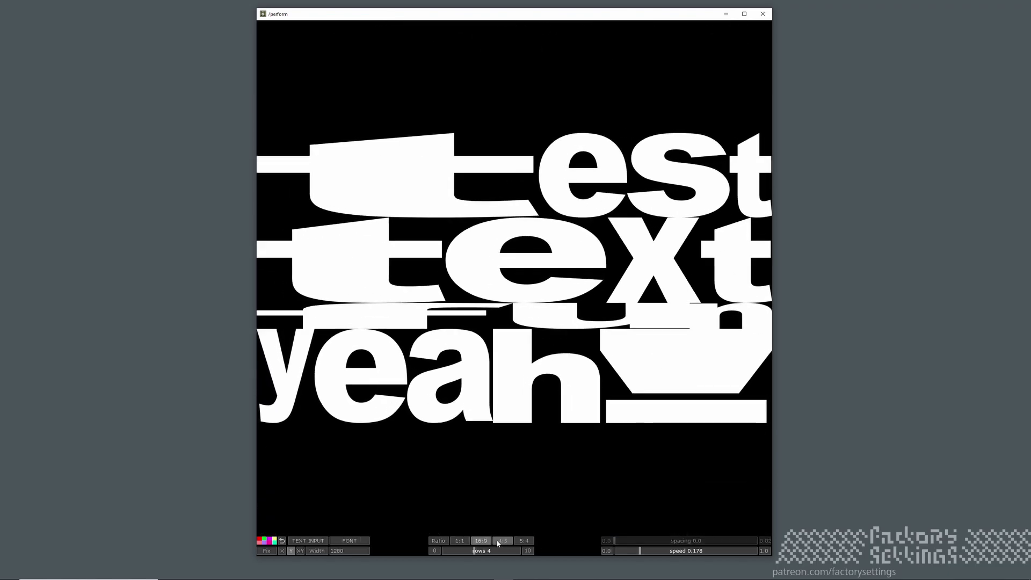
# Step: Try 16:9 and 4:5 ratios, settle on 1:1, adjust spacing slightly and set speed to 0.0
pyautogui.click(459, 540)
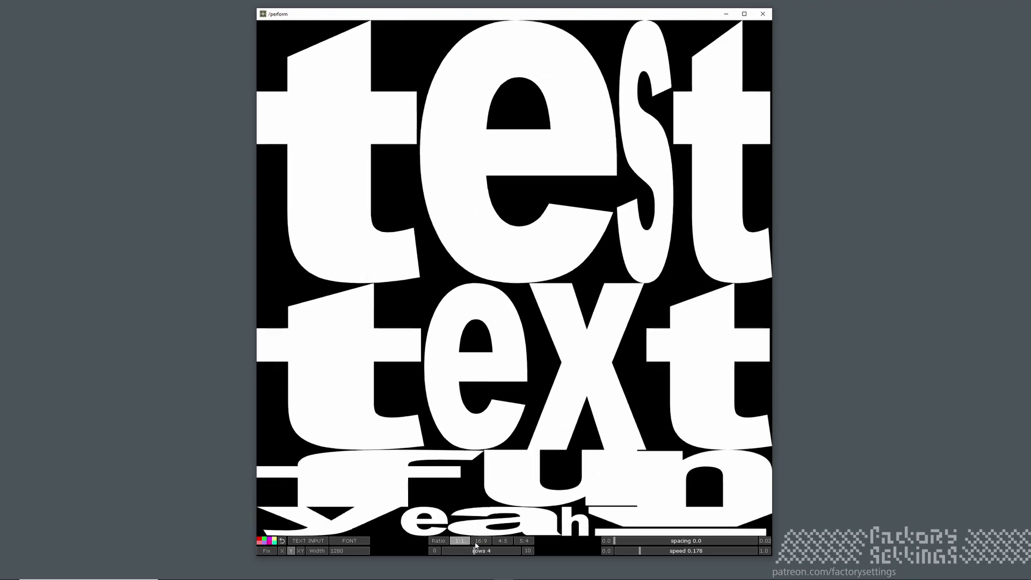
pyautogui.click(477, 543)
pyautogui.click(503, 542)
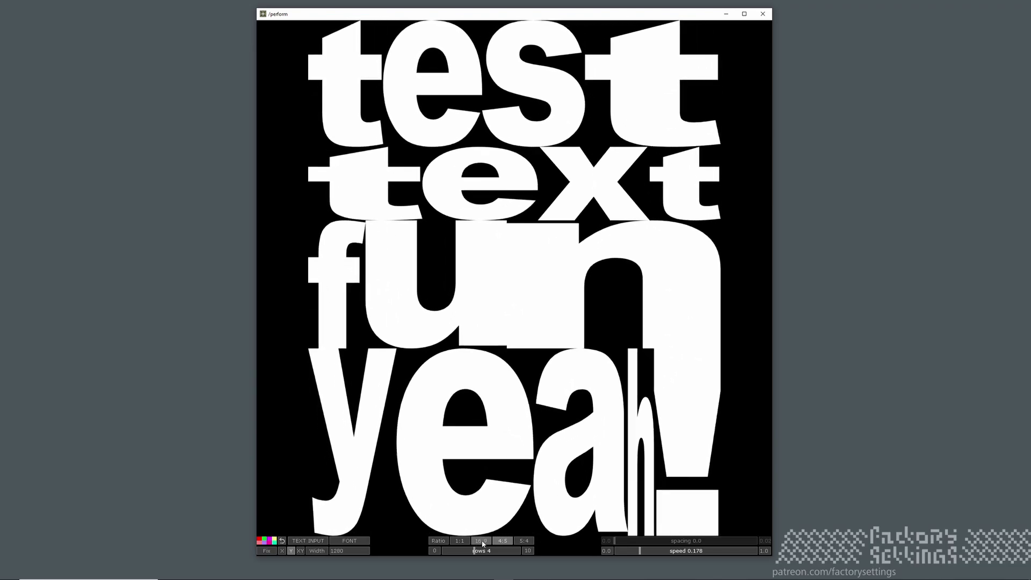
pyautogui.click(482, 541)
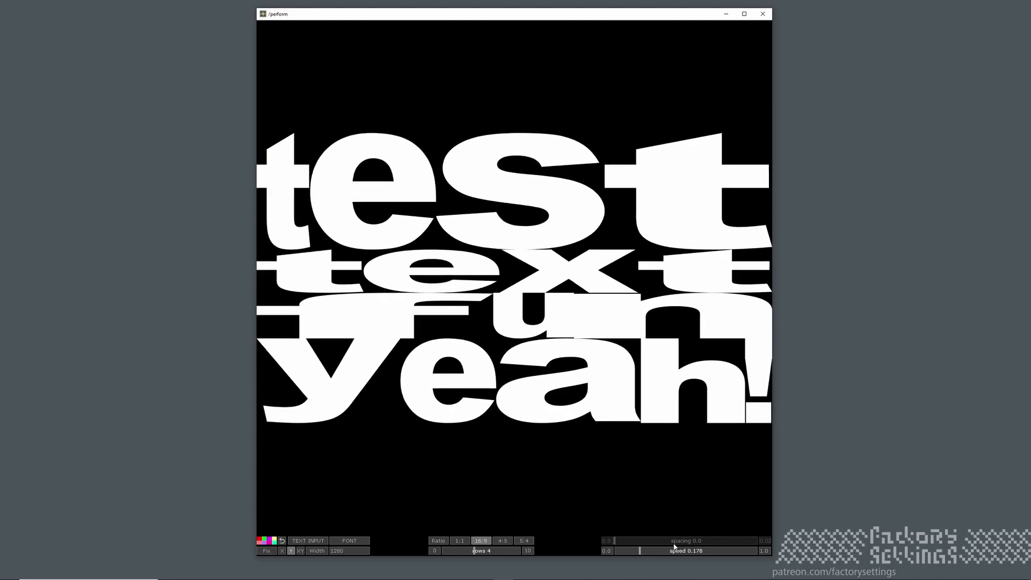
pyautogui.click(460, 542)
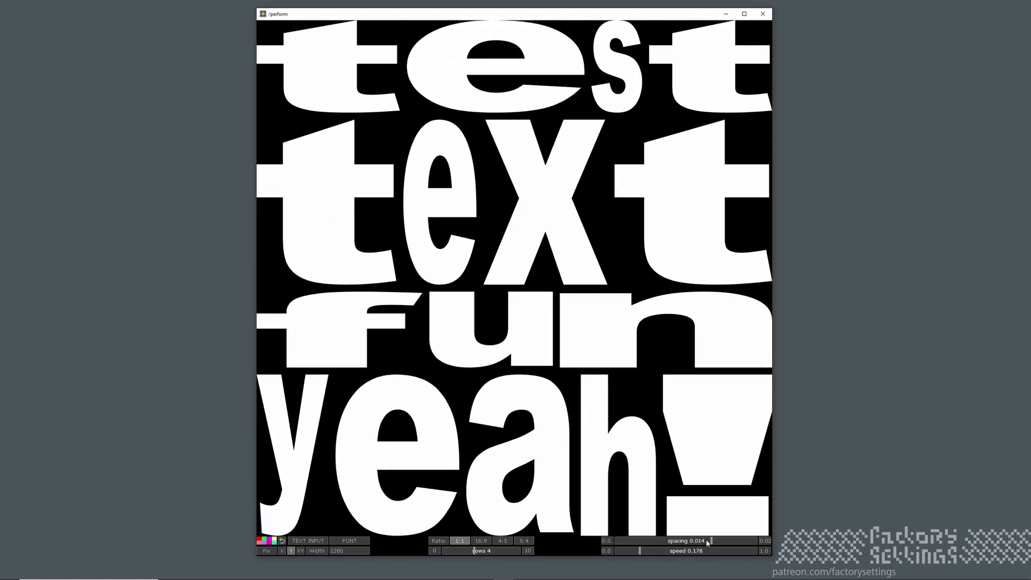
pyautogui.click(698, 541)
pyautogui.moveTo(640, 552); pyautogui.dragTo(612, 558)
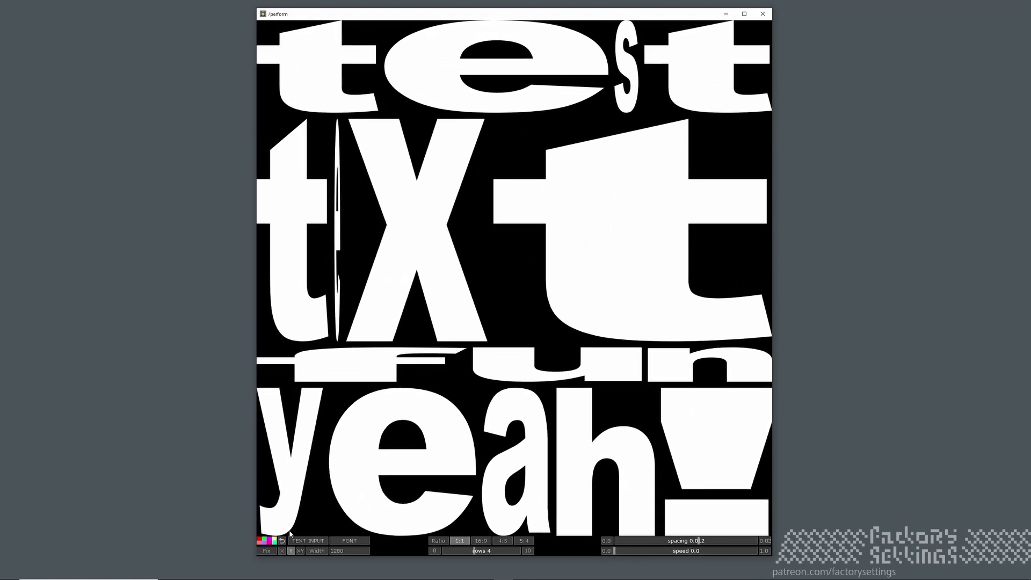
# Step: Open the colour wheel, save green, purple and teal swatches, and settle on a grey-cyan hue
pyautogui.click(268, 541)
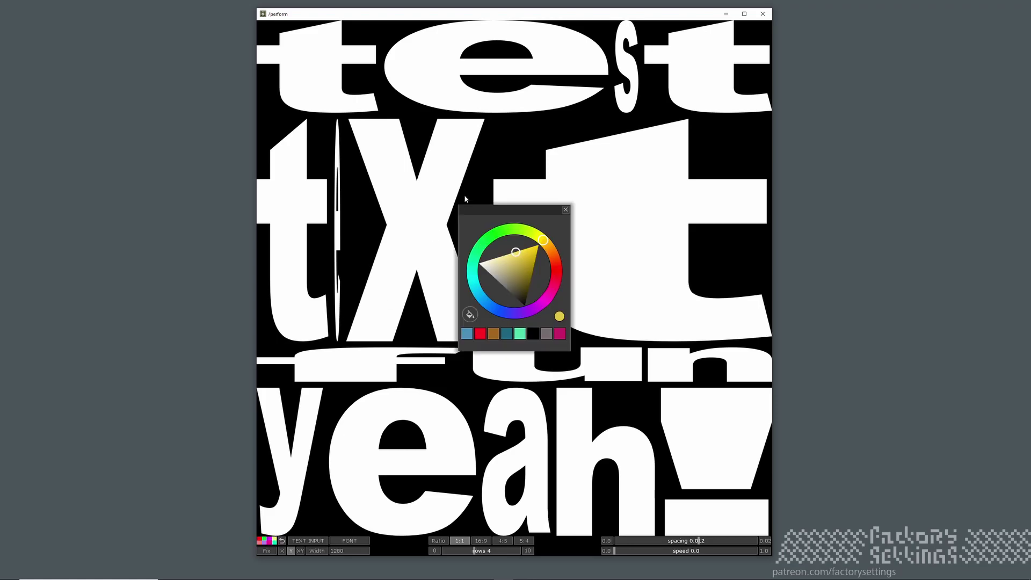
pyautogui.moveTo(498, 207); pyautogui.dragTo(630, 163)
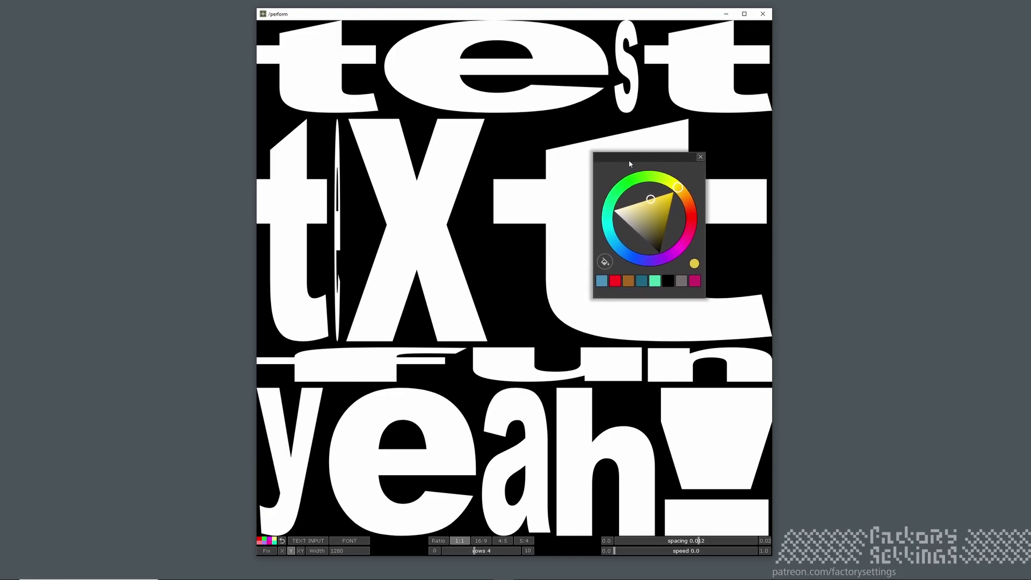
pyautogui.click(614, 282)
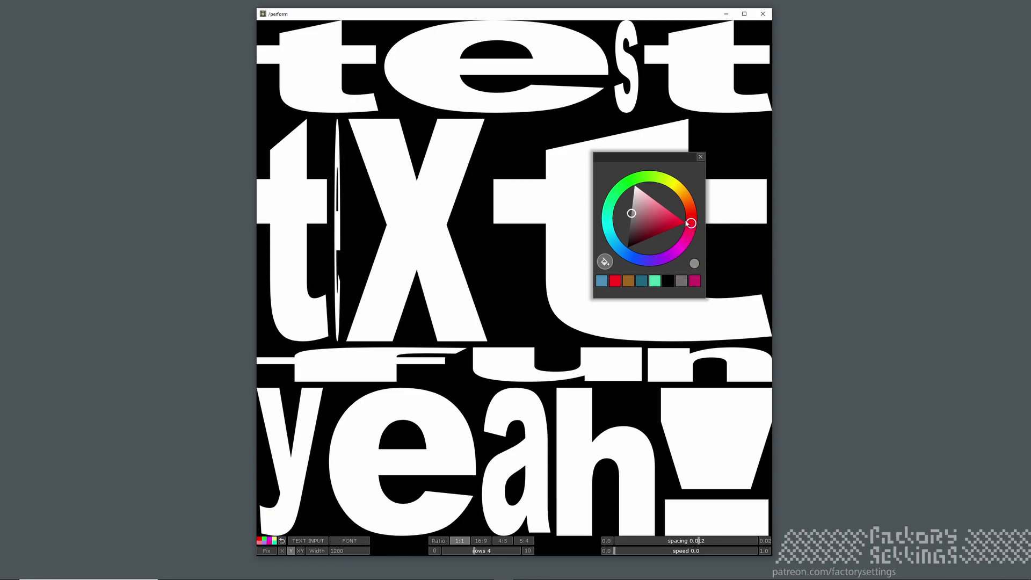
pyautogui.moveTo(691, 223); pyautogui.dragTo(612, 237)
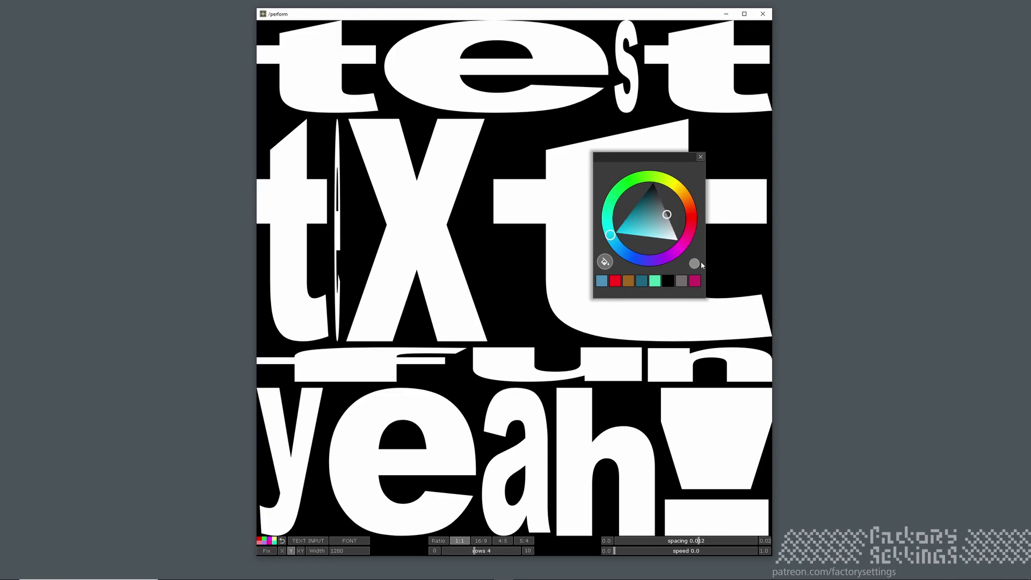
pyautogui.click(693, 263)
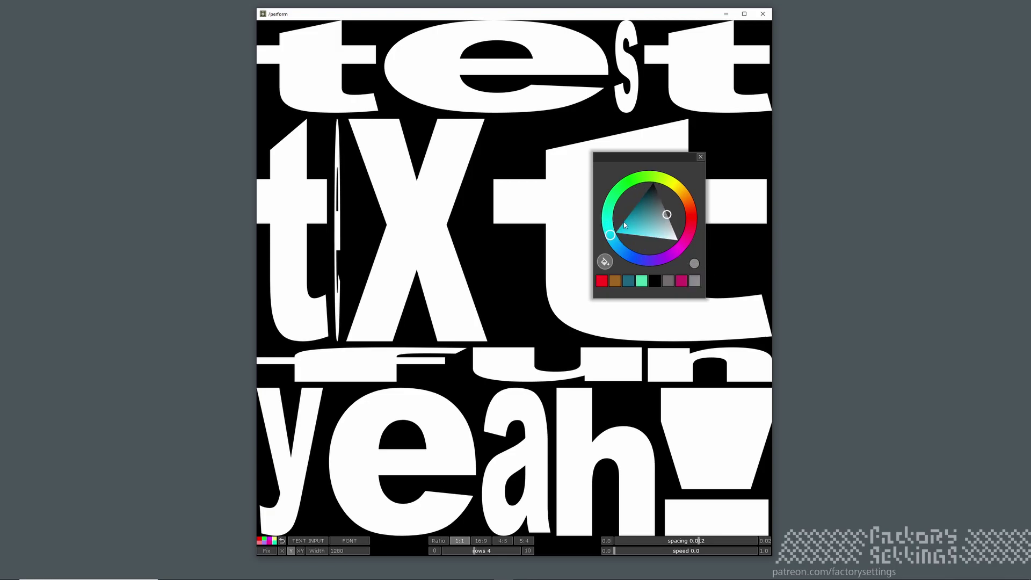
pyautogui.click(648, 177)
pyautogui.click(694, 263)
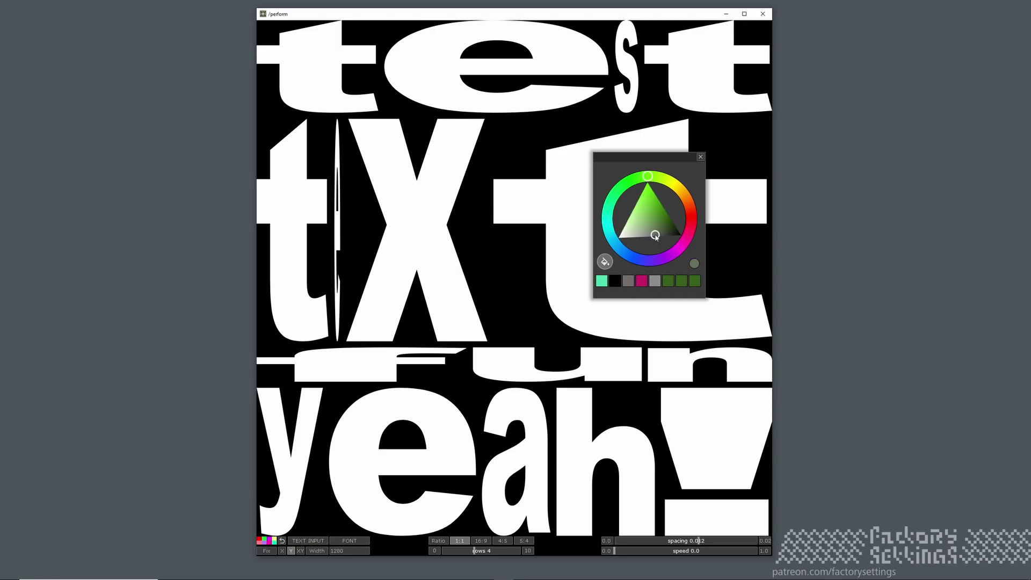
pyautogui.moveTo(651, 182); pyautogui.dragTo(691, 215)
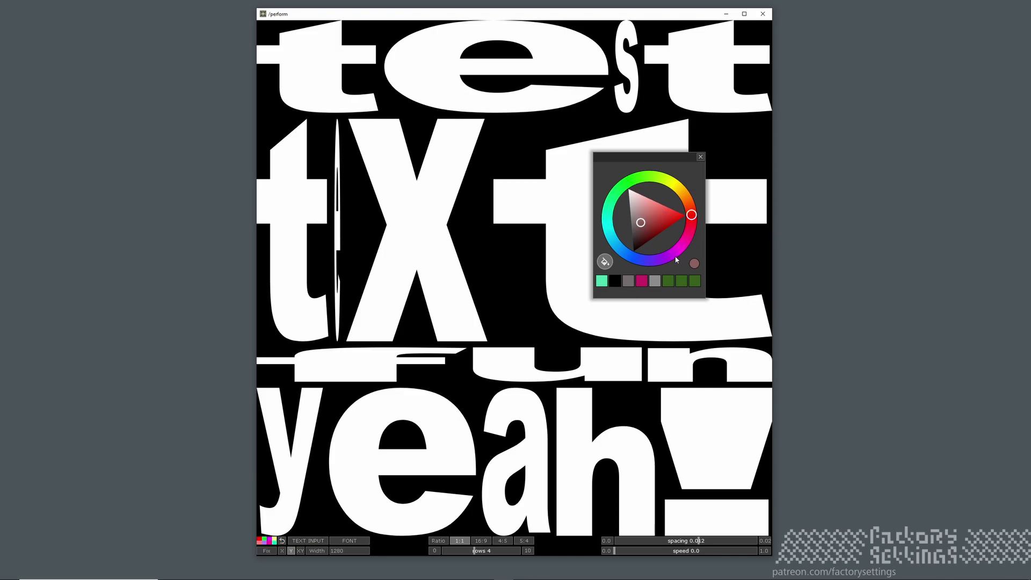
pyautogui.click(677, 260)
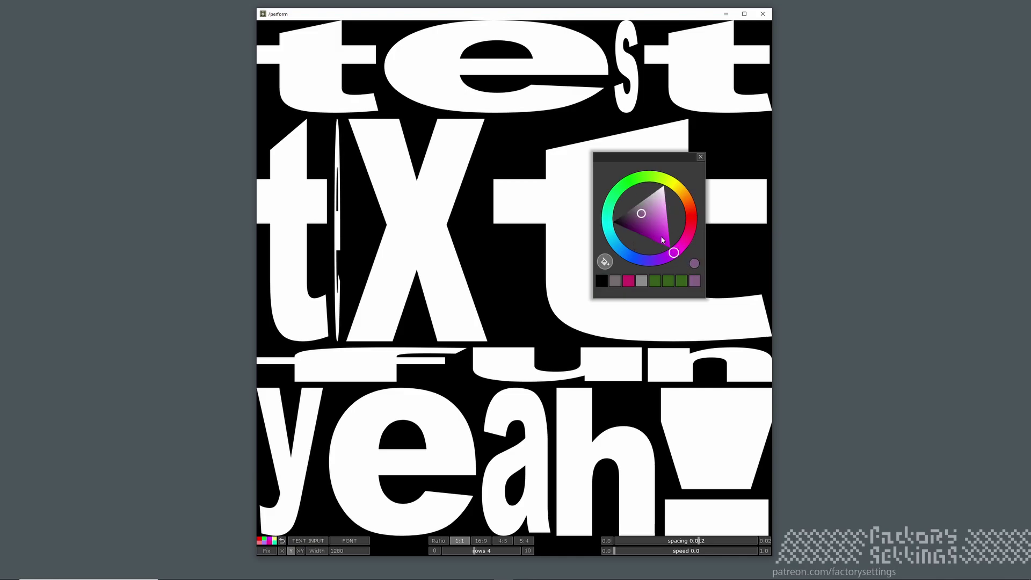
pyautogui.moveTo(664, 248); pyautogui.dragTo(616, 236)
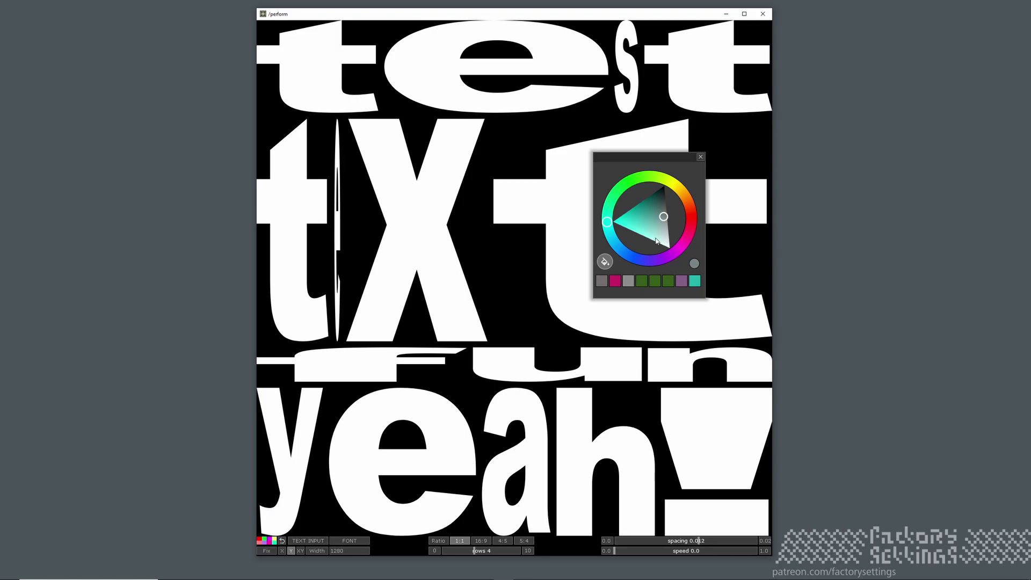
# Step: Paint both t's of test and the large X grey, plus a grey background behind h
pyautogui.click(309, 94)
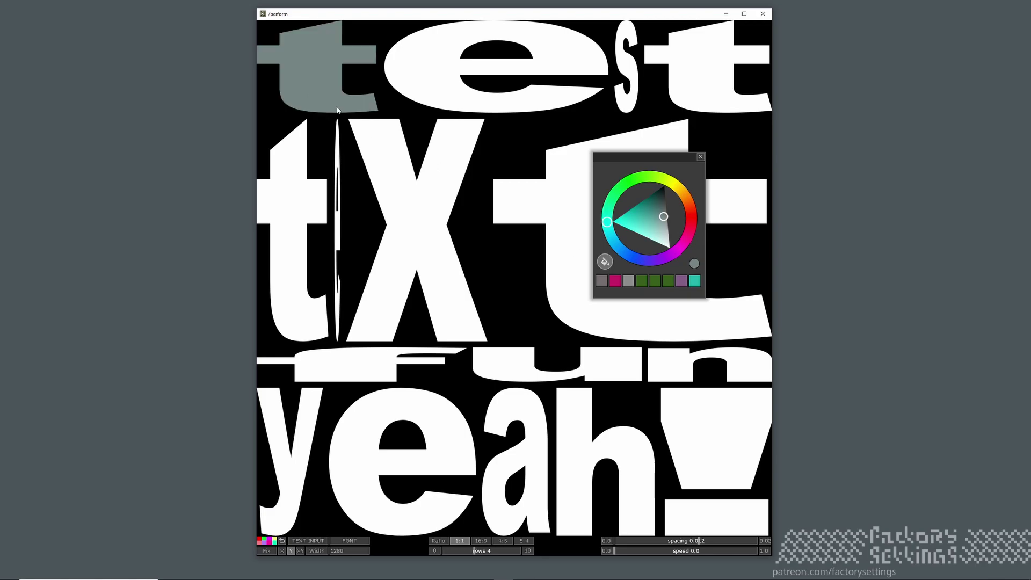
pyautogui.click(411, 219)
pyautogui.click(663, 96)
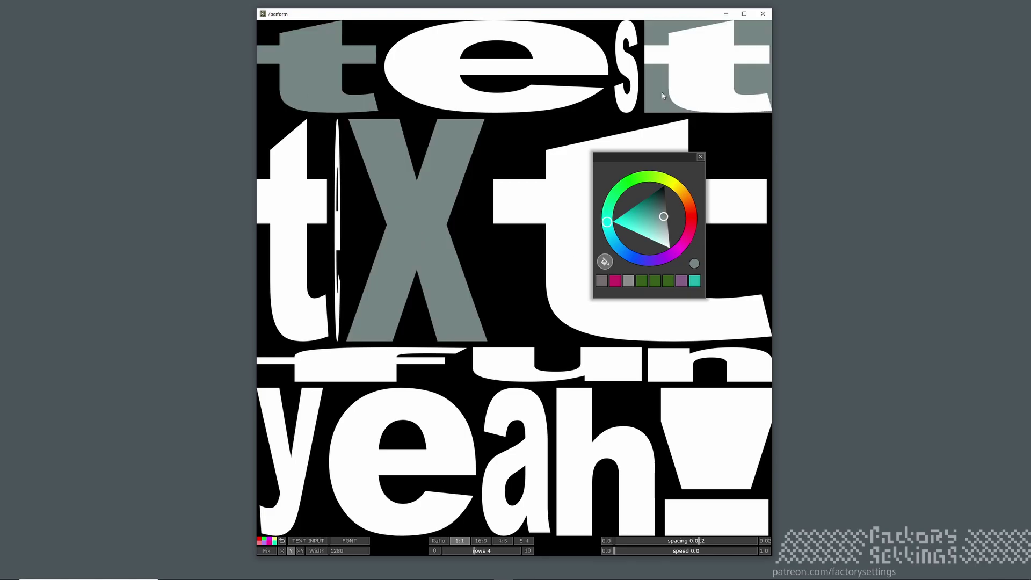
pyautogui.click(612, 425)
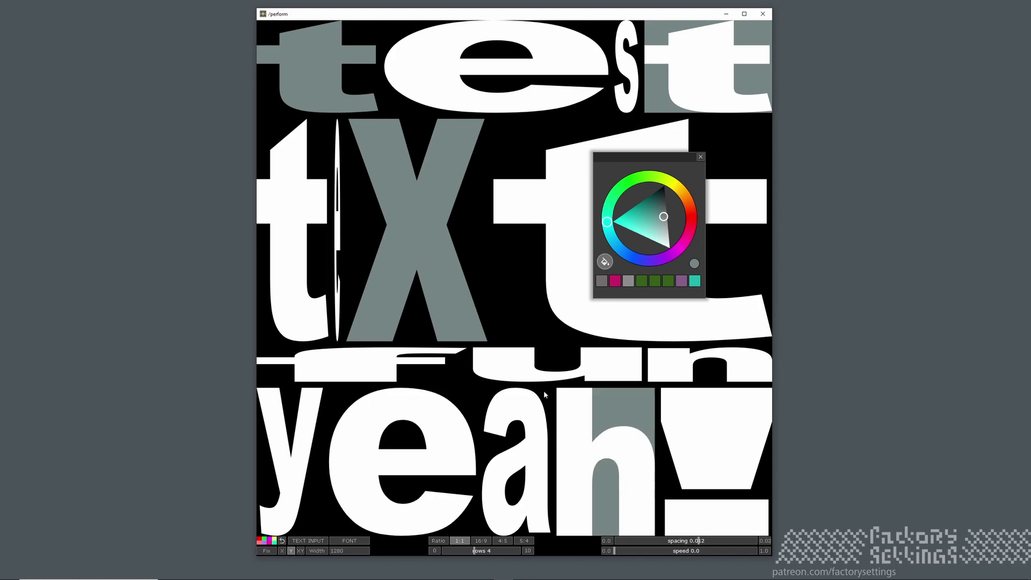
# Step: Give the e of test a blue background and colour two second-row t's blue
pyautogui.moveTo(622, 255); pyautogui.dragTo(642, 265)
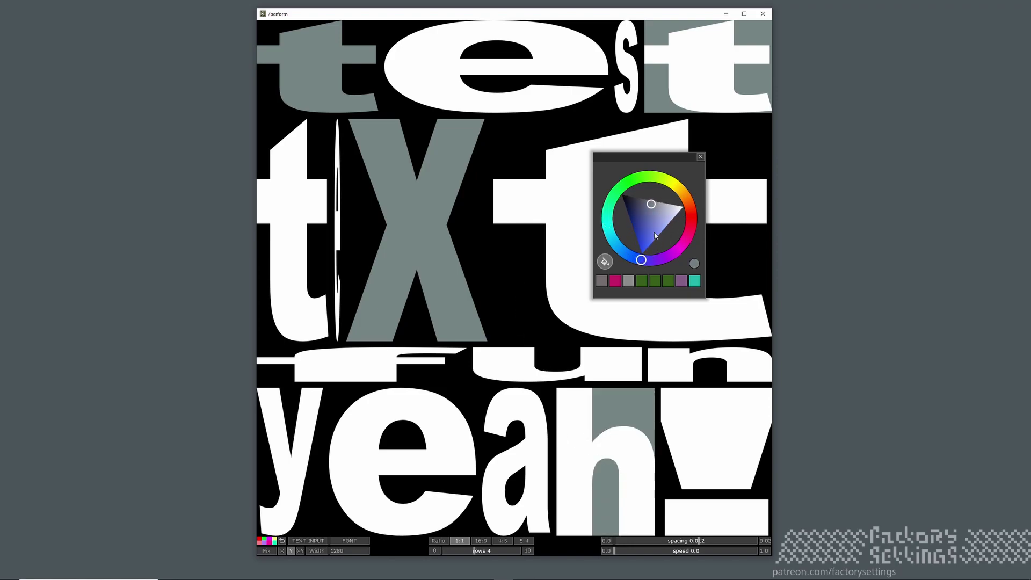
pyautogui.click(504, 92)
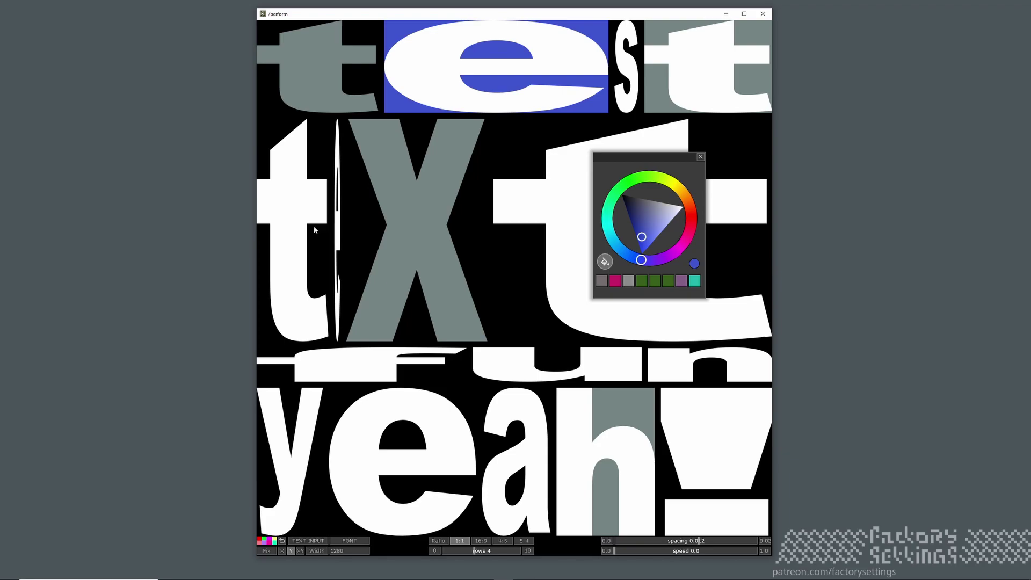
pyautogui.click(282, 231)
pyautogui.click(599, 323)
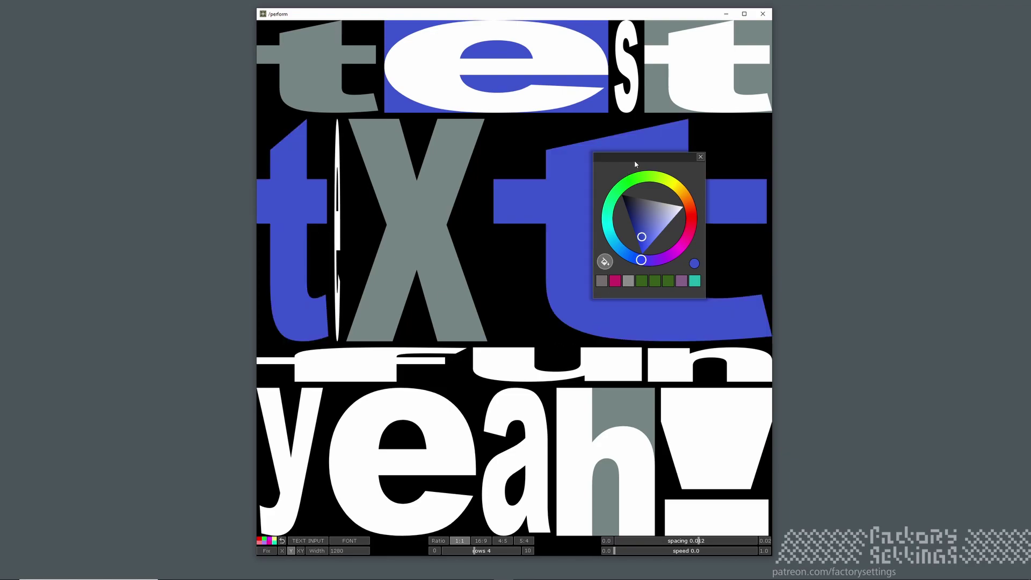
# Step: Move the picker off the letters and colour the ! and f magenta
pyautogui.moveTo(639, 162); pyautogui.dragTo(334, 73)
pyautogui.moveTo(336, 171); pyautogui.dragTo(390, 148)
pyautogui.click(691, 434)
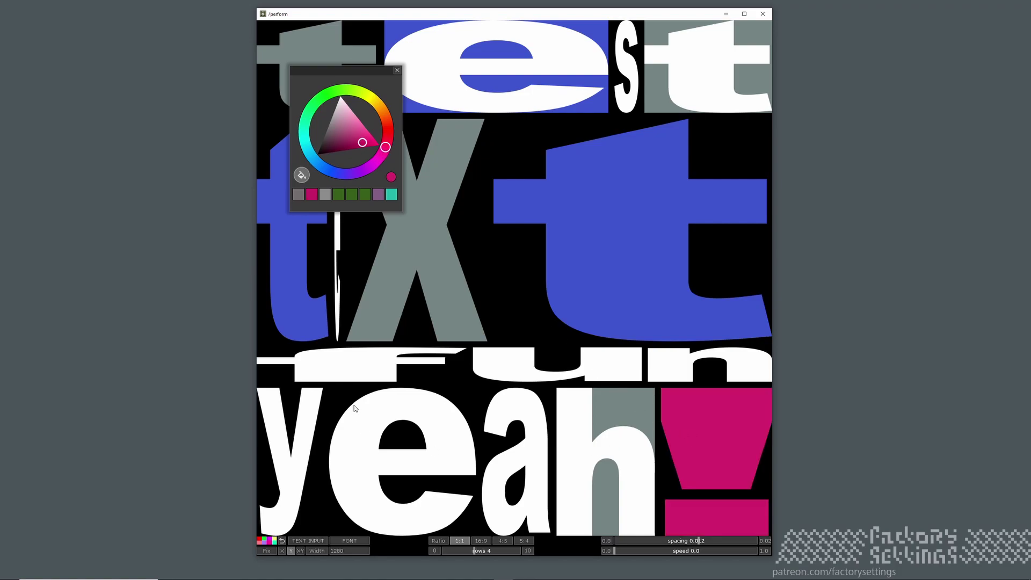
pyautogui.click(353, 373)
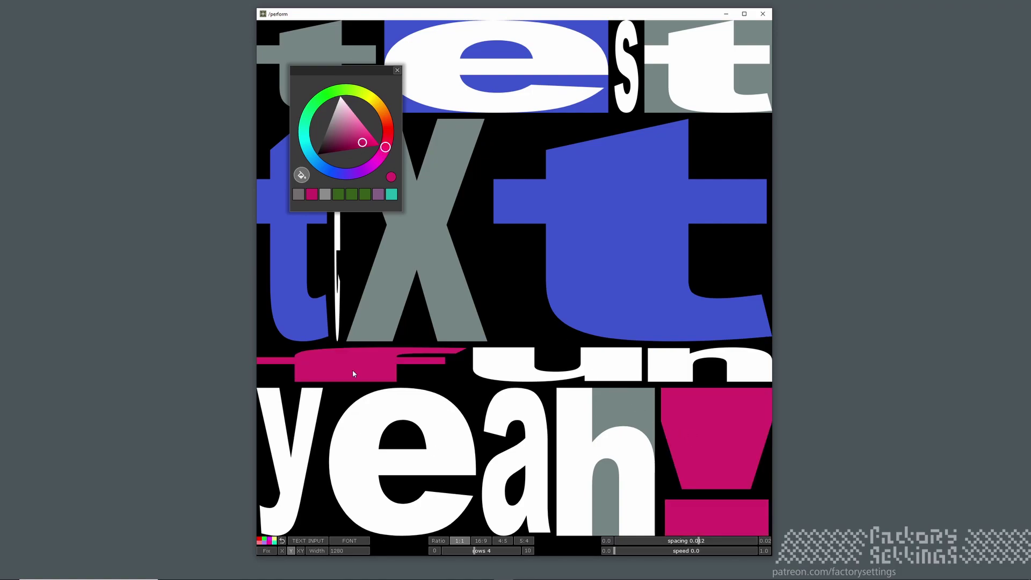
# Step: Turn the gaps between letter cells teal and narrow them
pyautogui.click(392, 194)
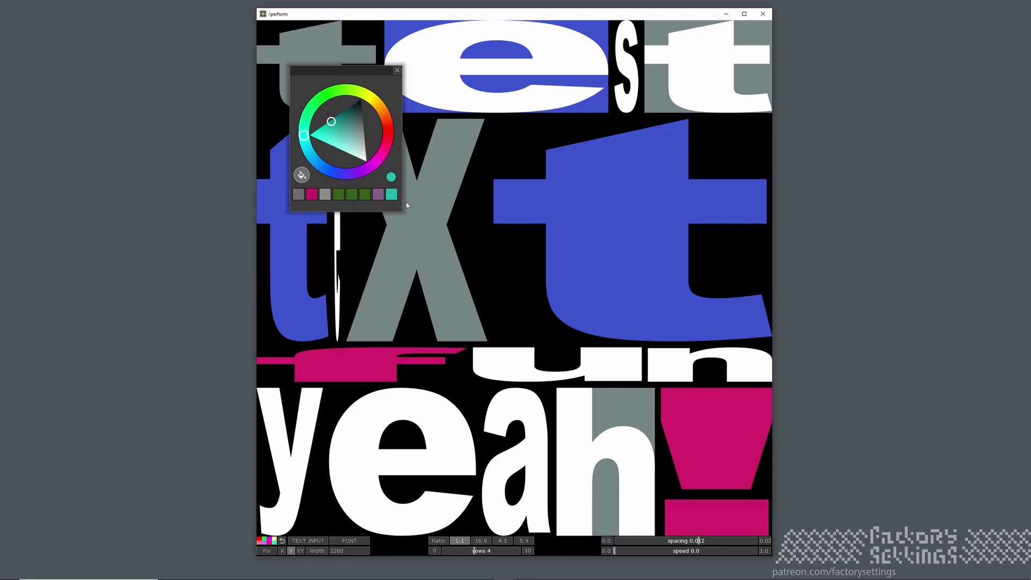
pyautogui.click(481, 347)
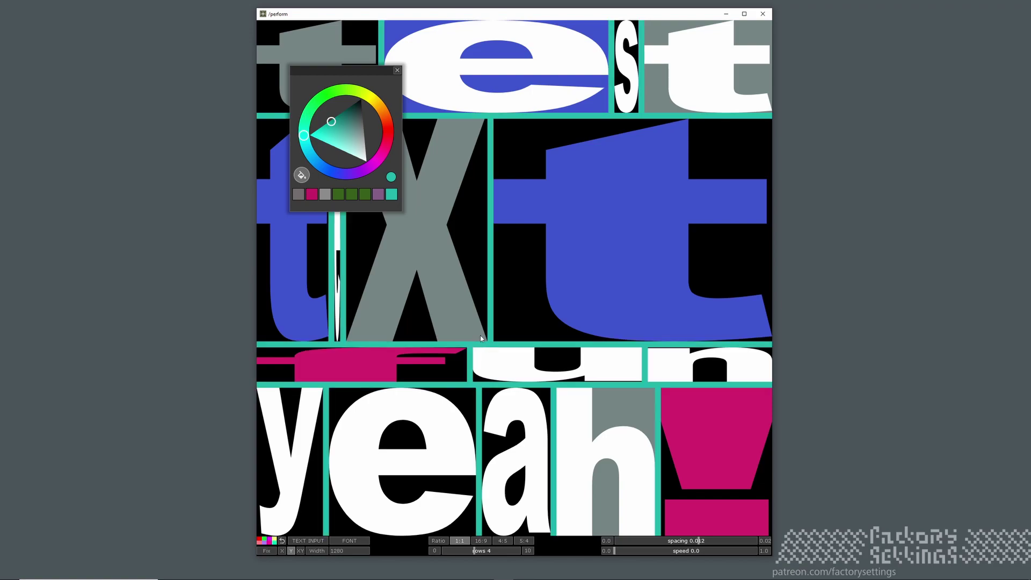
pyautogui.moveTo(684, 544)
pyautogui.mouseDown()
pyautogui.moveTo(674, 545)
pyautogui.moveTo(686, 547)
pyautogui.mouseUp()
# Step: Turn the x and h cell dark green and the e in yeah purple
pyautogui.click(352, 193)
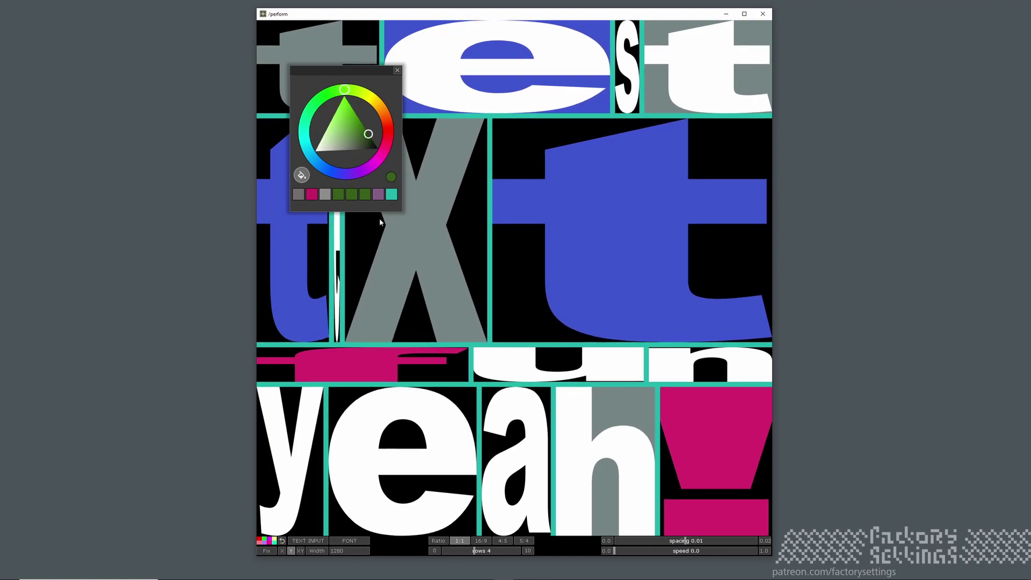
pyautogui.click(421, 260)
pyautogui.click(581, 472)
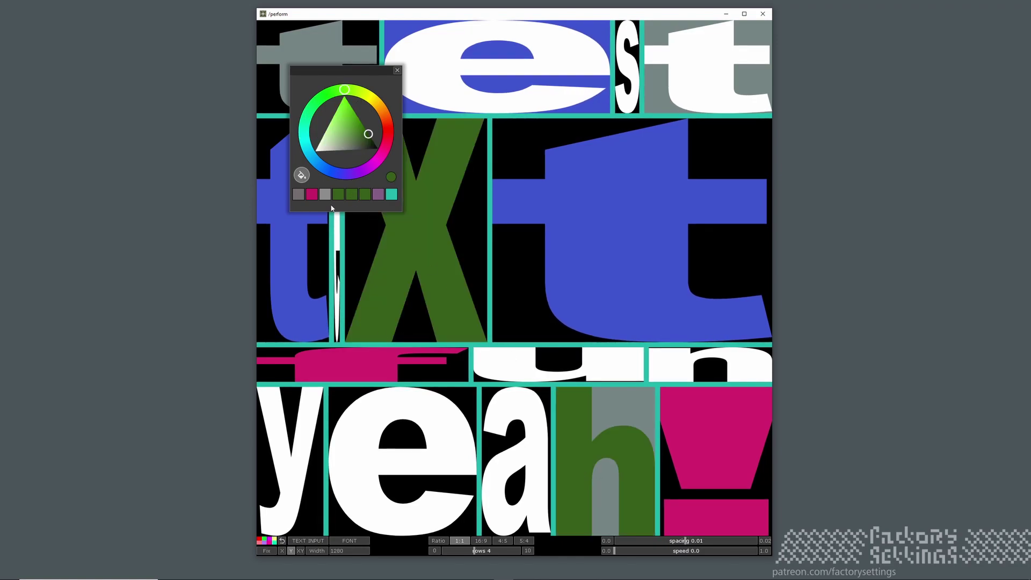
pyautogui.moveTo(365, 176)
pyautogui.mouseDown()
pyautogui.moveTo(354, 177)
pyautogui.moveTo(367, 177)
pyautogui.mouseUp()
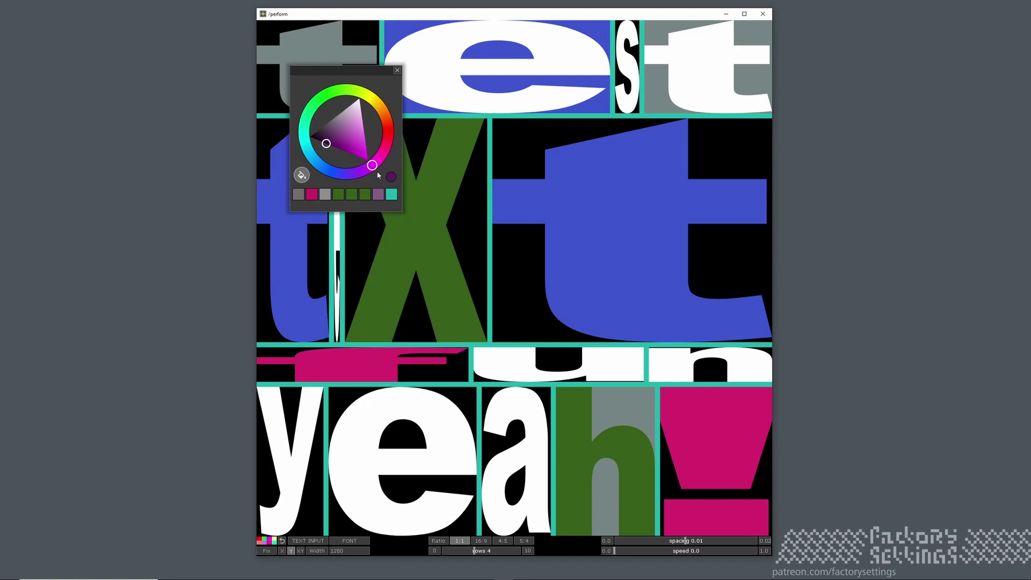
pyautogui.click(353, 473)
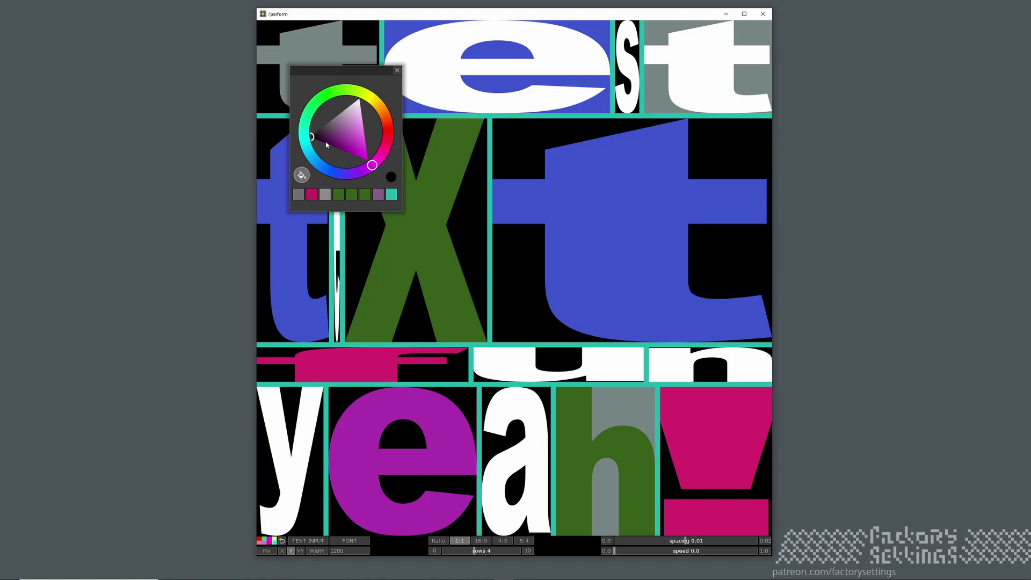
# Step: Make the e of test black on white, the s and final t pink-red, y dark red
pyautogui.click(452, 93)
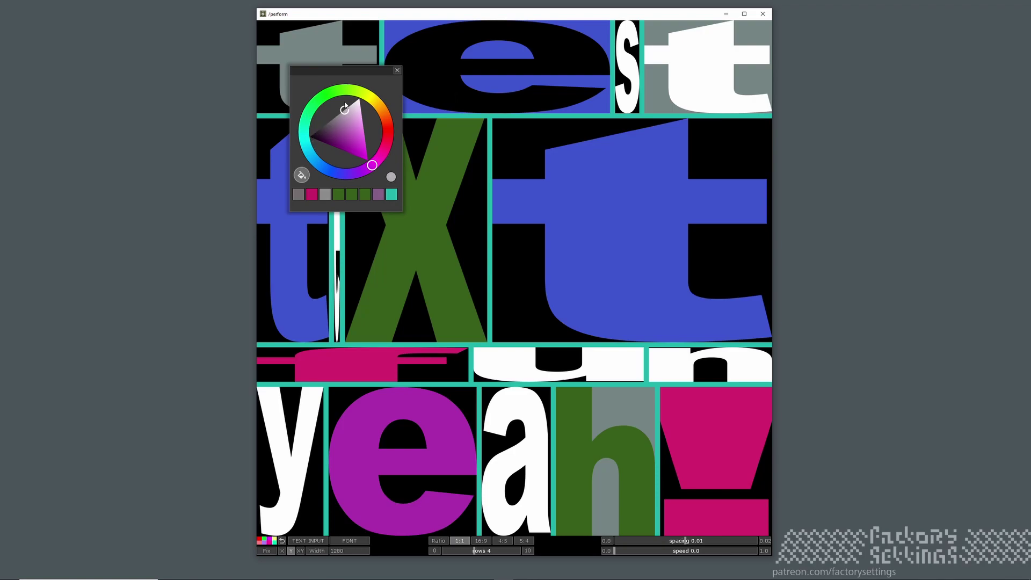
pyautogui.click(510, 82)
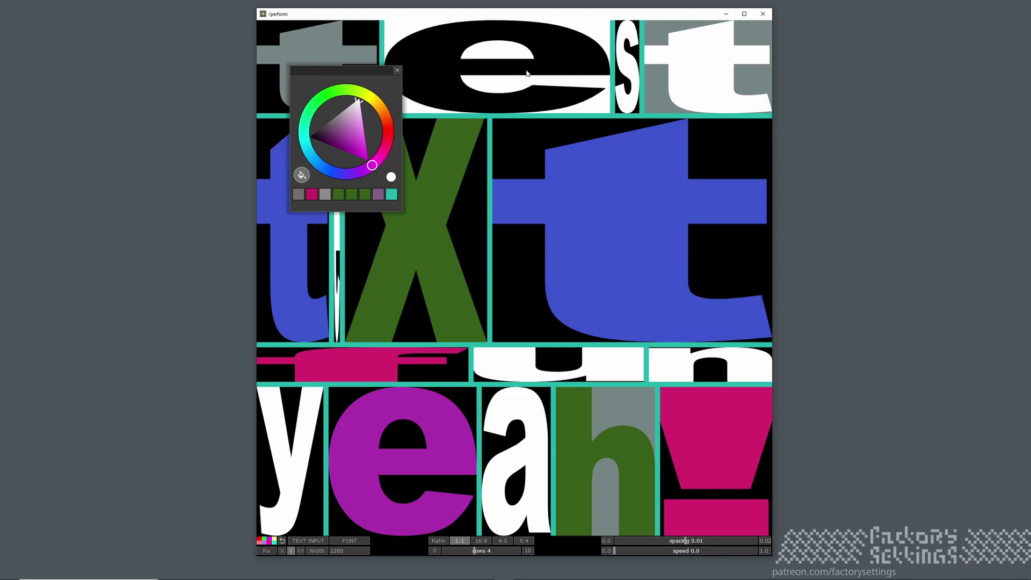
pyautogui.moveTo(374, 172)
pyautogui.mouseDown()
pyautogui.moveTo(377, 144)
pyautogui.moveTo(363, 134)
pyautogui.mouseUp()
pyautogui.click(682, 63)
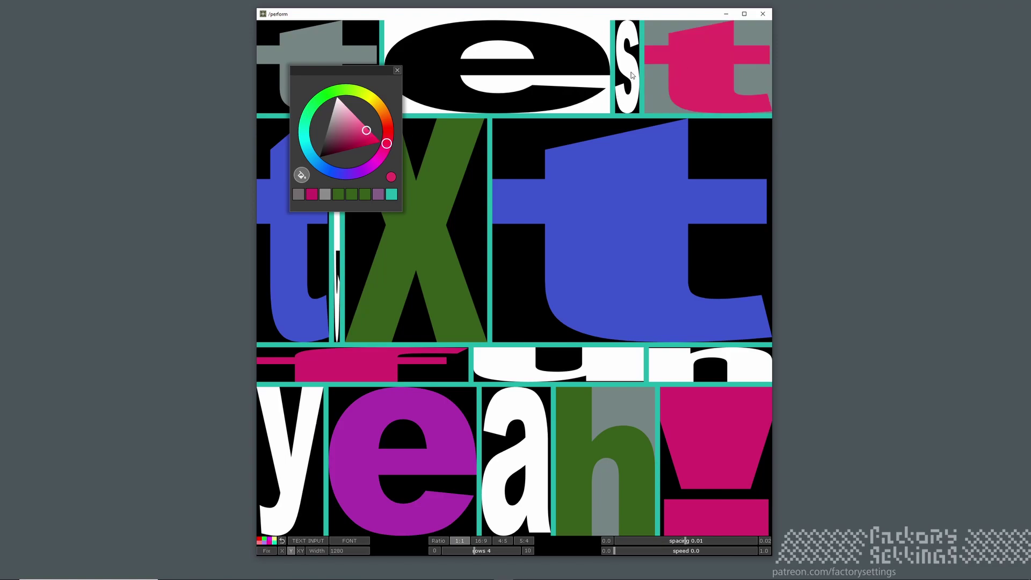
pyautogui.click(630, 79)
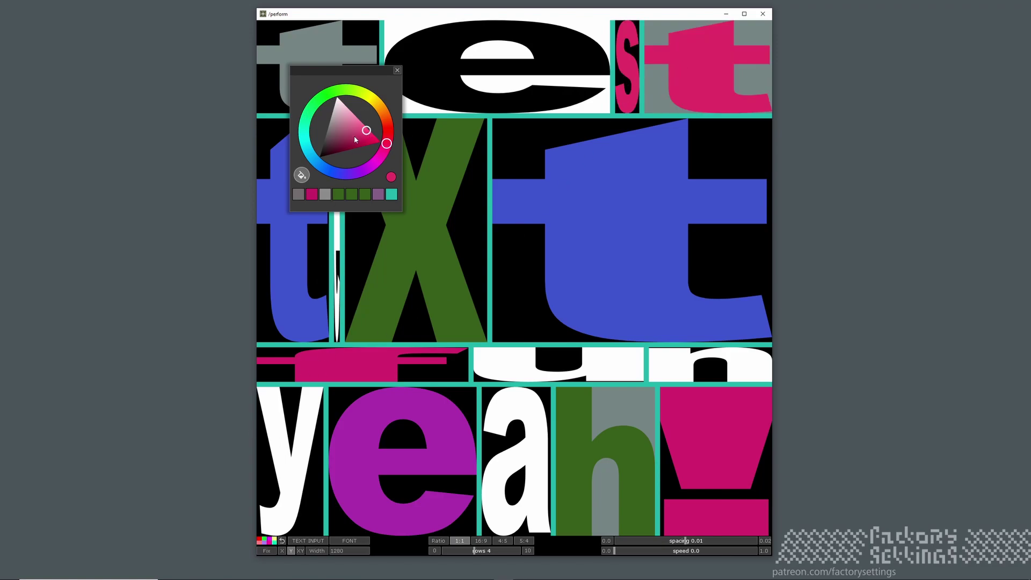
pyautogui.click(274, 442)
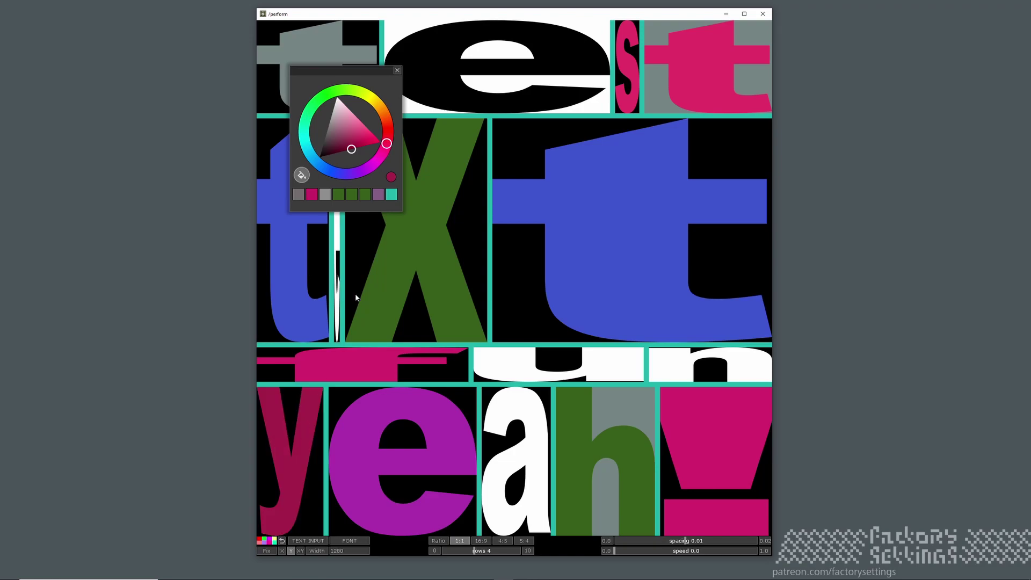
# Step: Fill the big t cell with the muted purple preset after trying purple and dark green
pyautogui.moveTo(381, 165); pyautogui.dragTo(367, 174)
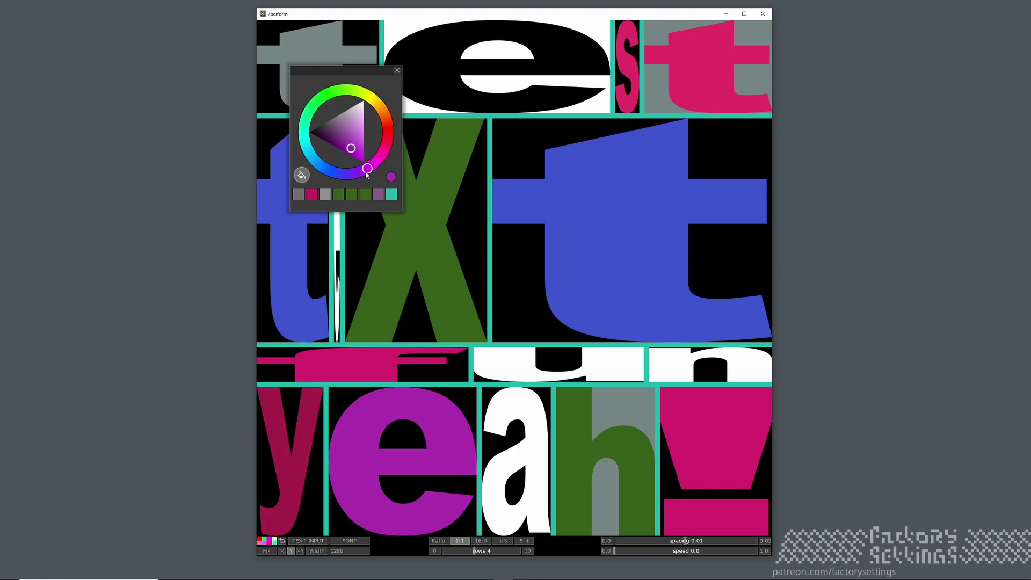
pyautogui.click(512, 291)
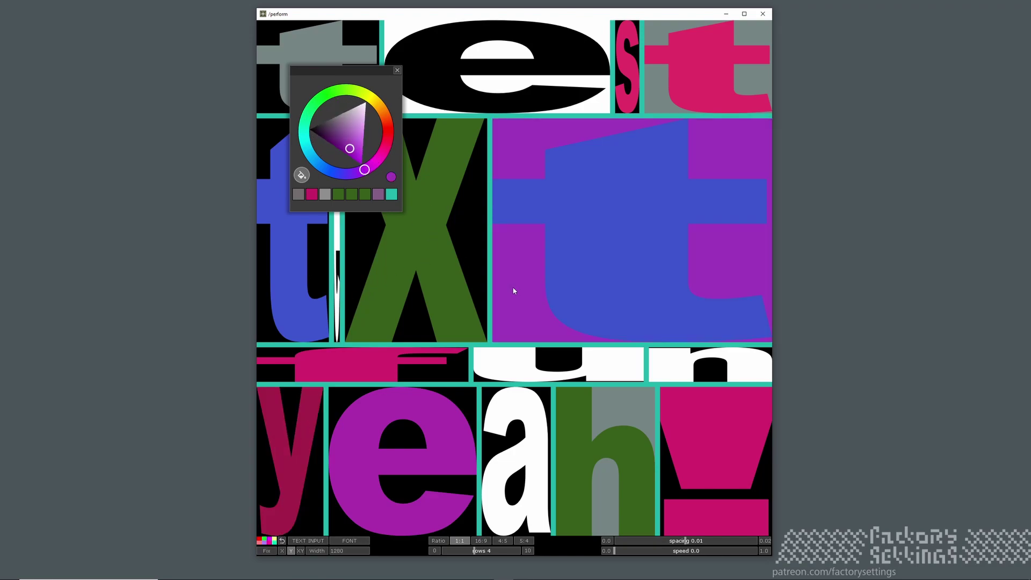
pyautogui.click(369, 194)
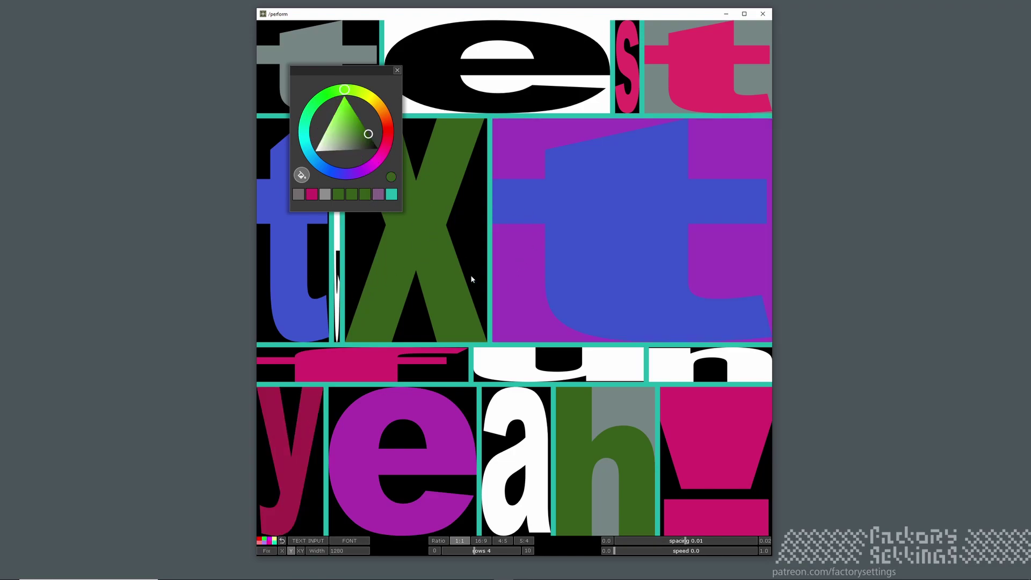
pyautogui.click(378, 194)
pyautogui.click(523, 281)
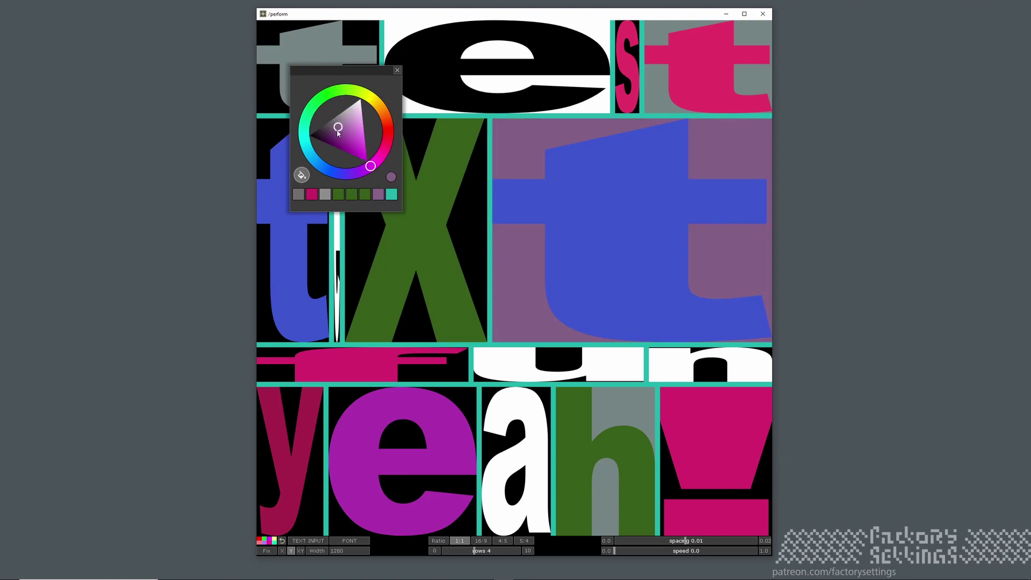
# Step: Colour the big t letter yellow, speed the animation up to 0.28 and reposition the picker
pyautogui.moveTo(349, 105); pyautogui.dragTo(372, 101)
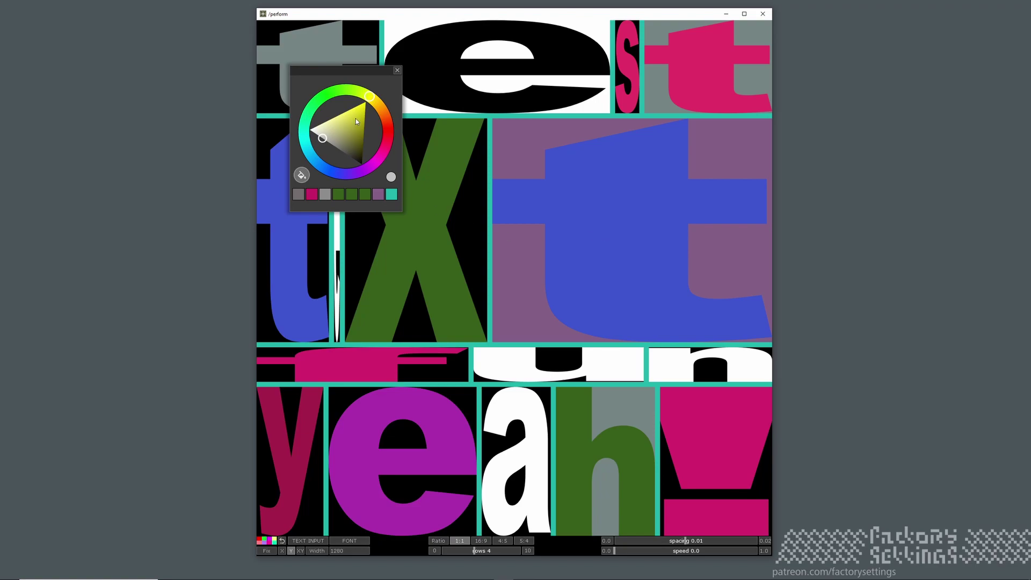
pyautogui.click(592, 224)
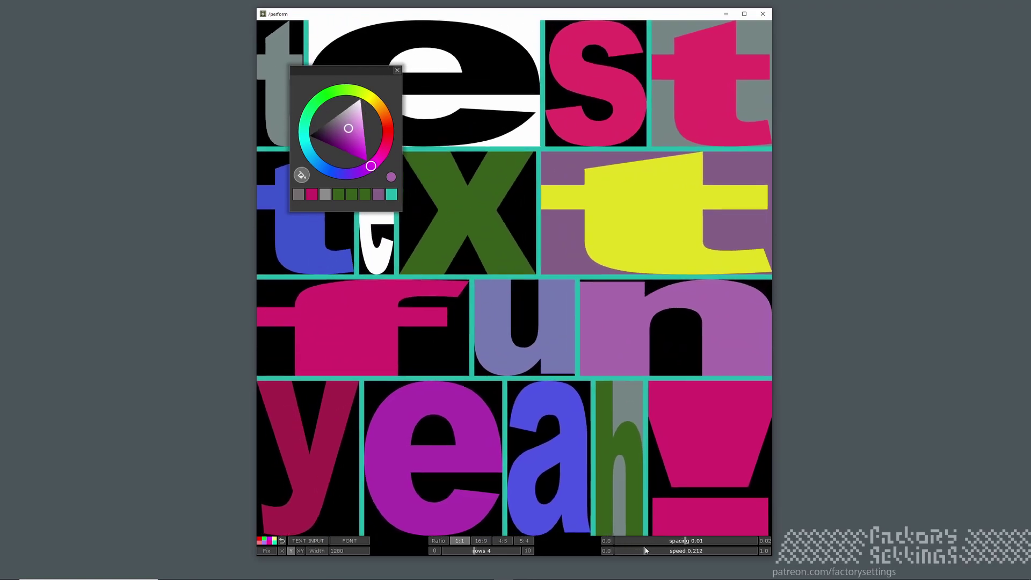
pyautogui.click(653, 550)
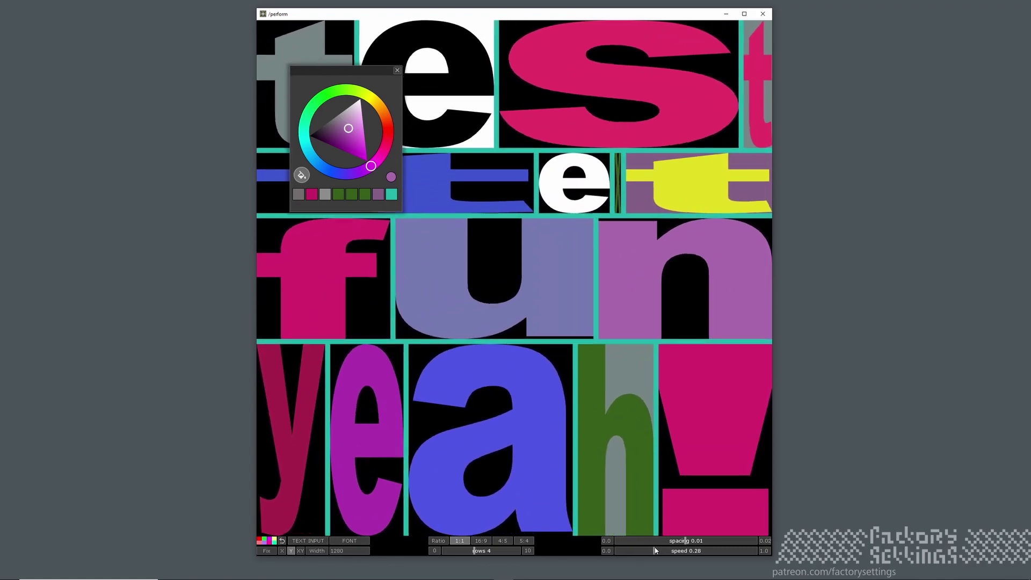
pyautogui.moveTo(347, 75); pyautogui.dragTo(476, 216)
# Step: Close the colour picker panel to reveal the animating multicoloured test/text/fun/yeah! grid
pyautogui.click(527, 211)
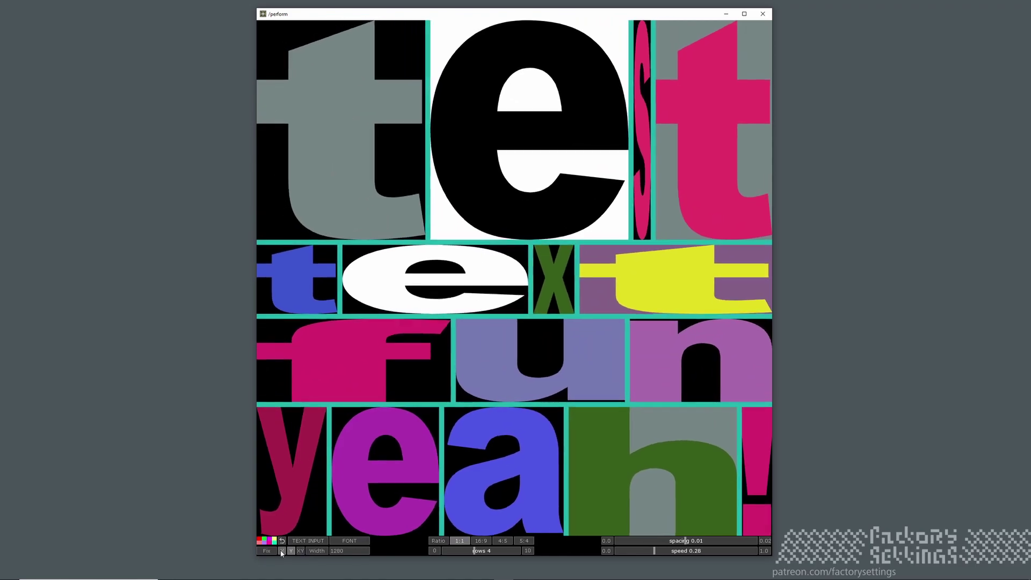
# Step: Toggle the Fix XY option so cells align into shared columns across rows
pyautogui.click(303, 551)
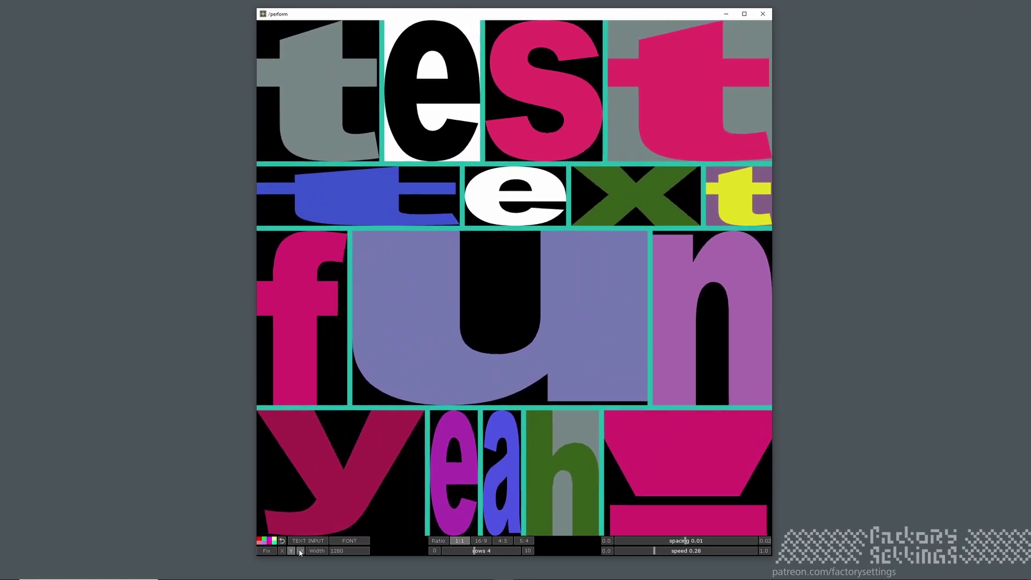
pyautogui.click(300, 551)
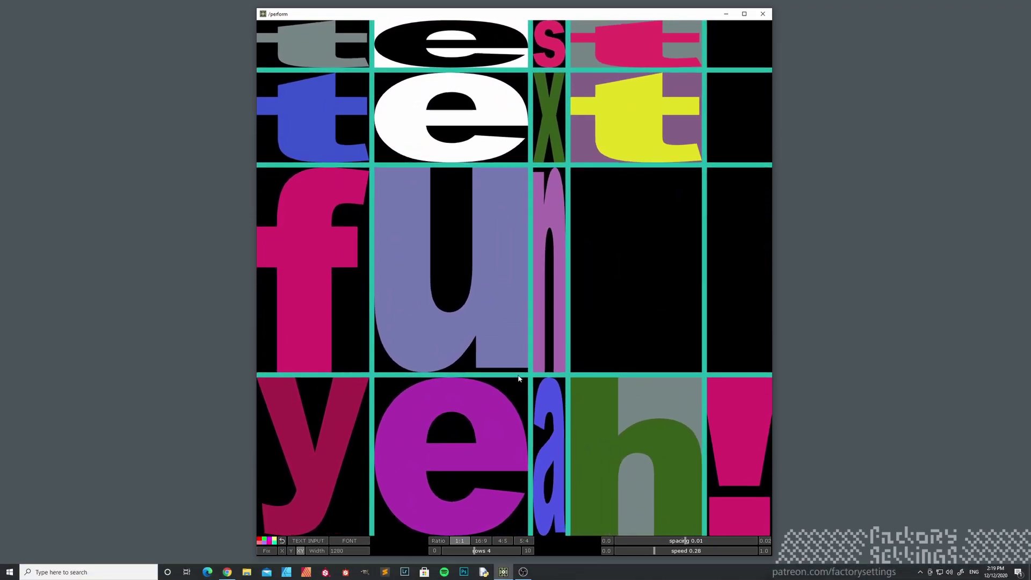
# Step: Reopen the colour picker, fill three empty cells with teal, and move the picker aside
pyautogui.click(273, 541)
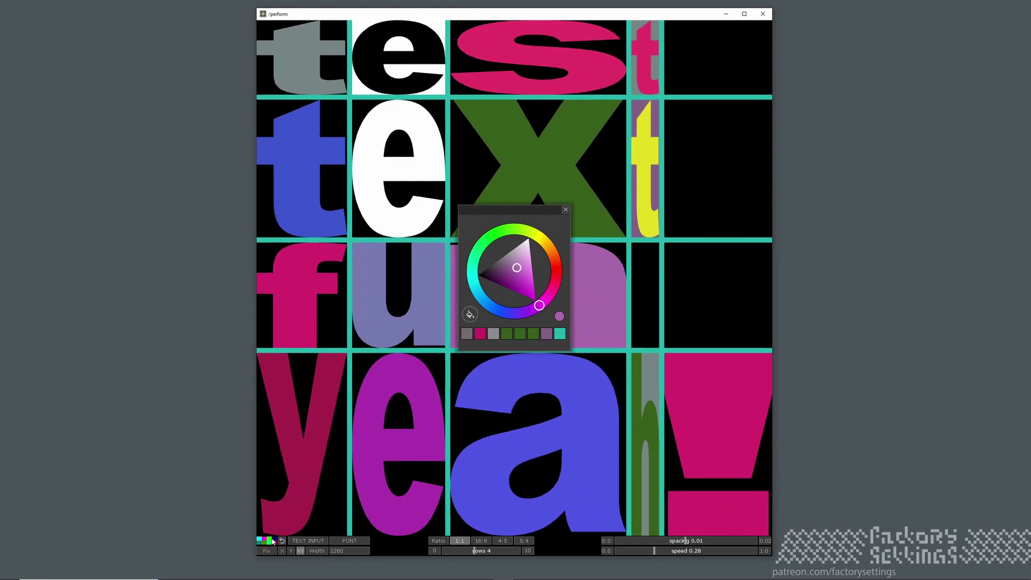
pyautogui.click(559, 334)
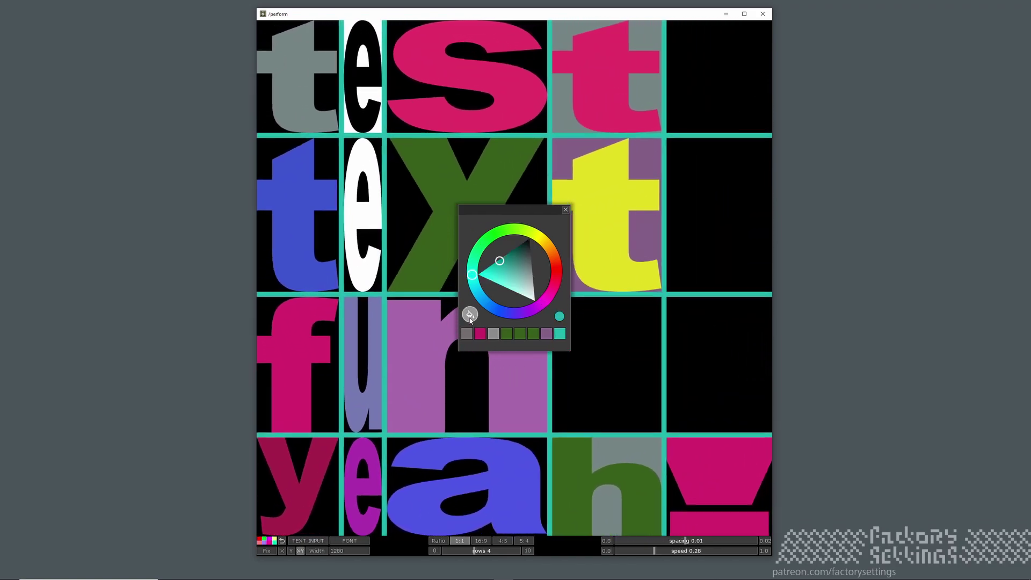
pyautogui.click(593, 375)
pyautogui.click(705, 382)
pyautogui.click(705, 151)
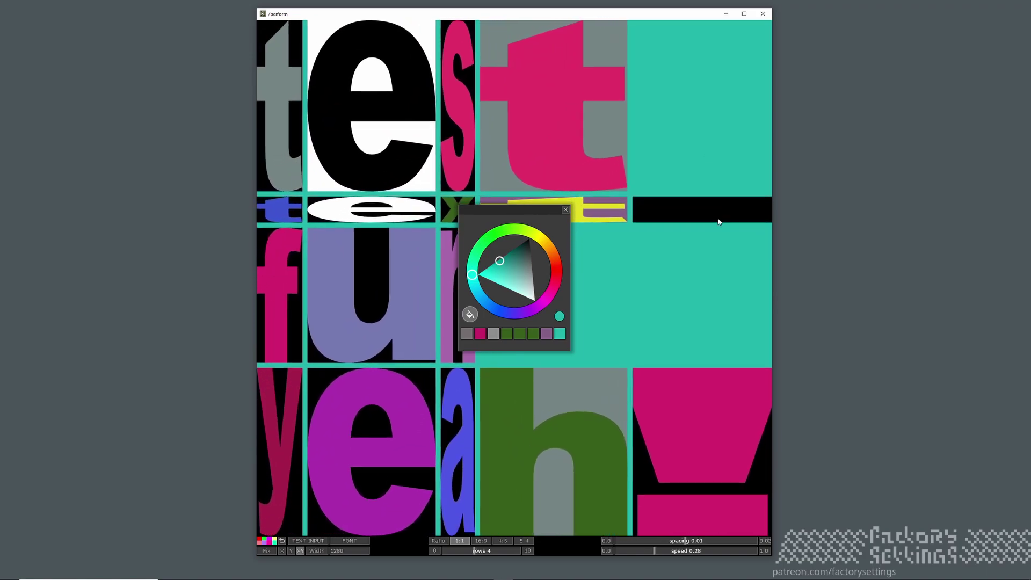
pyautogui.moveTo(528, 211); pyautogui.dragTo(432, 269)
pyautogui.moveTo(449, 235); pyautogui.dragTo(445, 233)
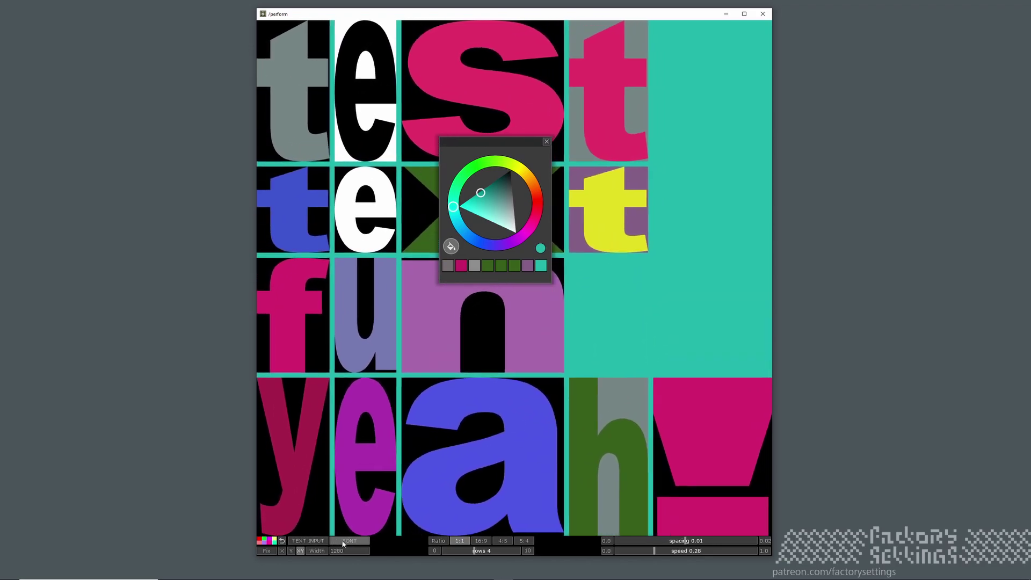
pyautogui.click(547, 141)
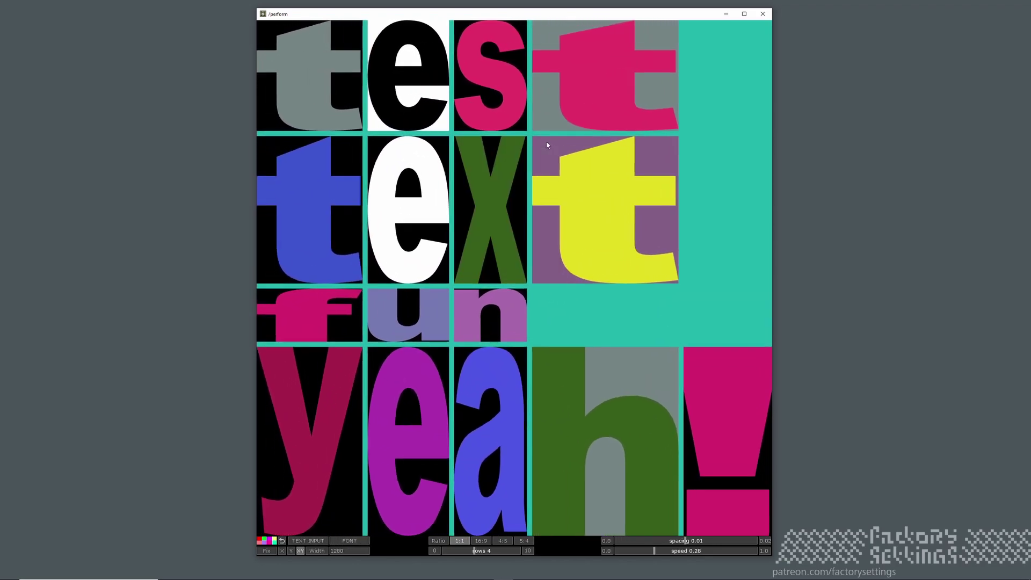
pyautogui.click(358, 542)
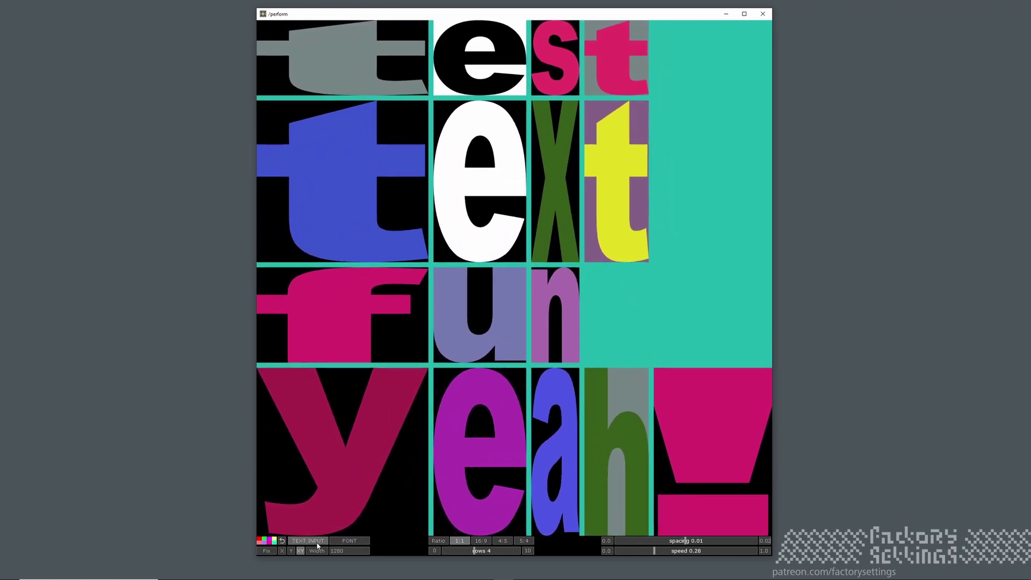
pyautogui.click(315, 542)
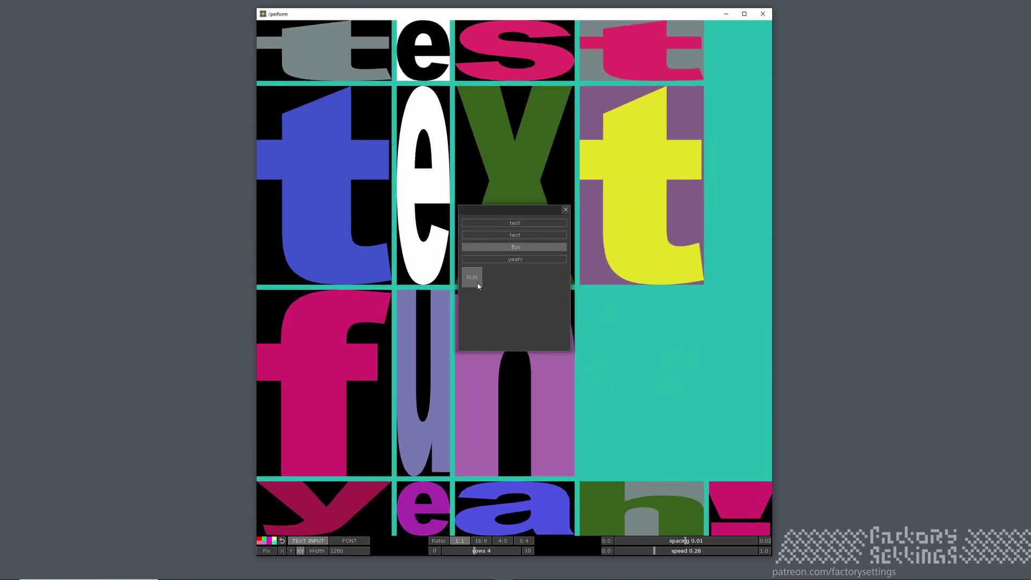
pyautogui.click(475, 283)
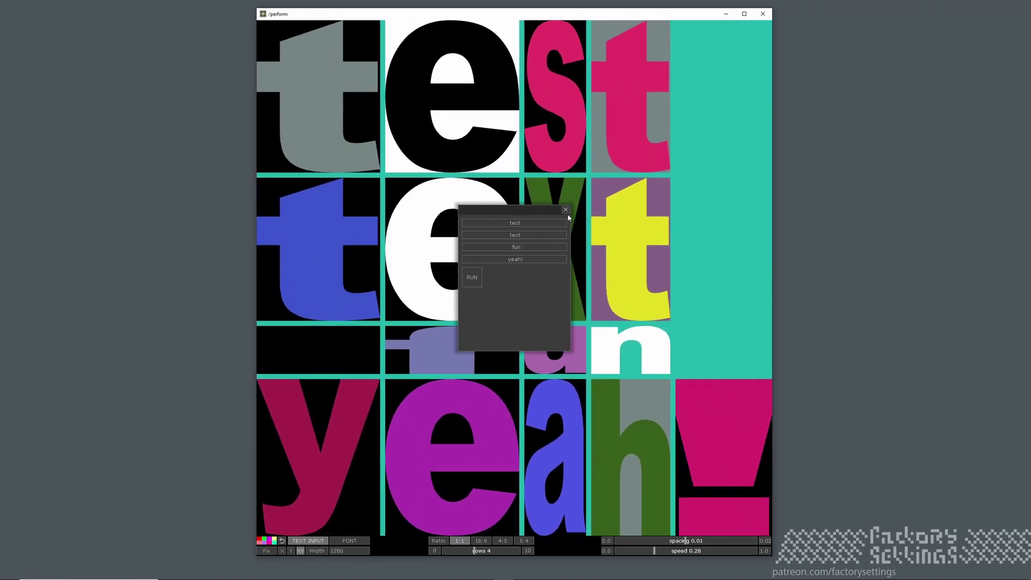
pyautogui.click(566, 209)
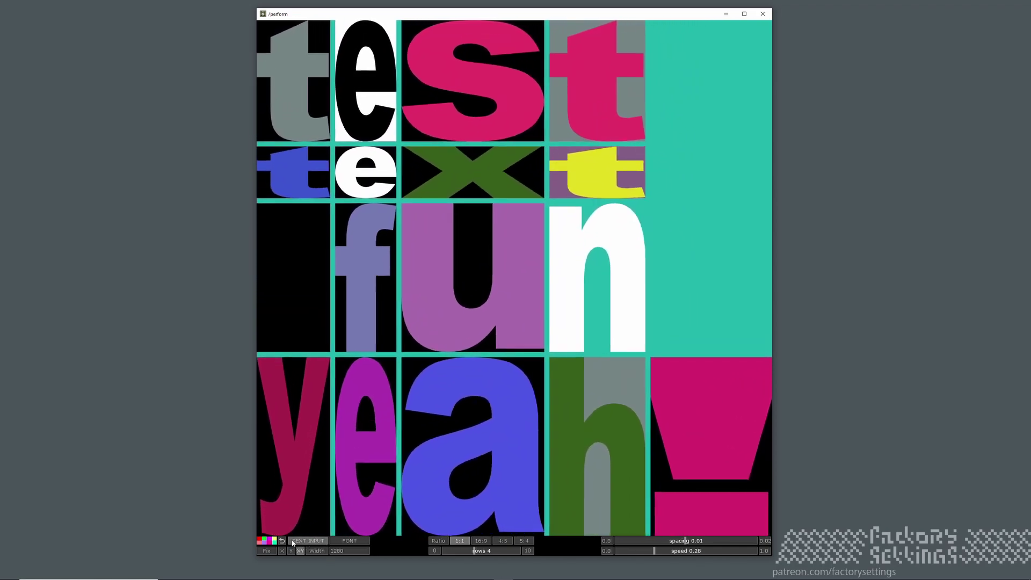
pyautogui.click(271, 544)
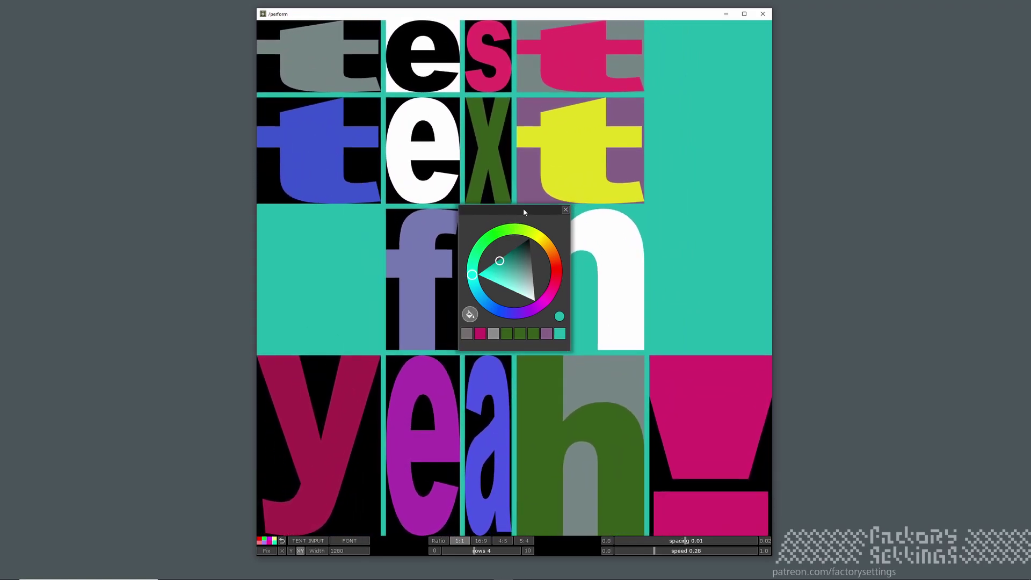
pyautogui.moveTo(523, 207); pyautogui.dragTo(567, 205)
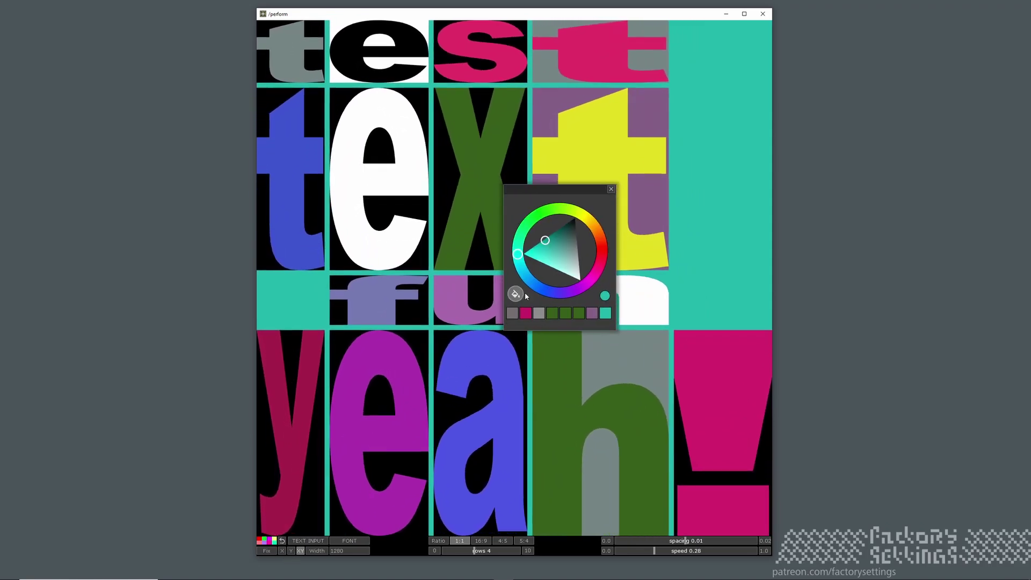
pyautogui.click(611, 190)
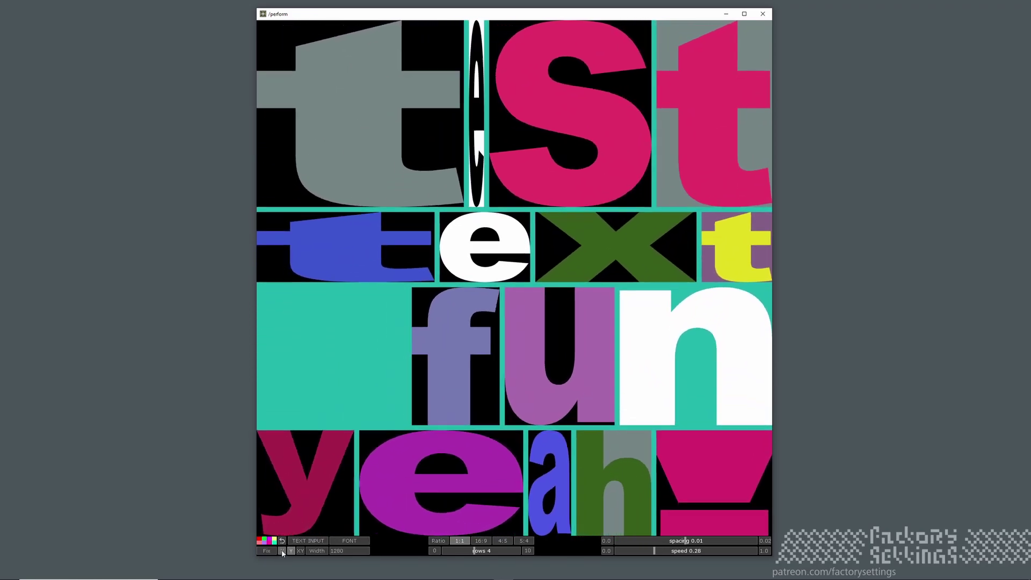
# Step: Switch the Fix toggle to X so the grid lays out in vertical columns
pyautogui.click(282, 551)
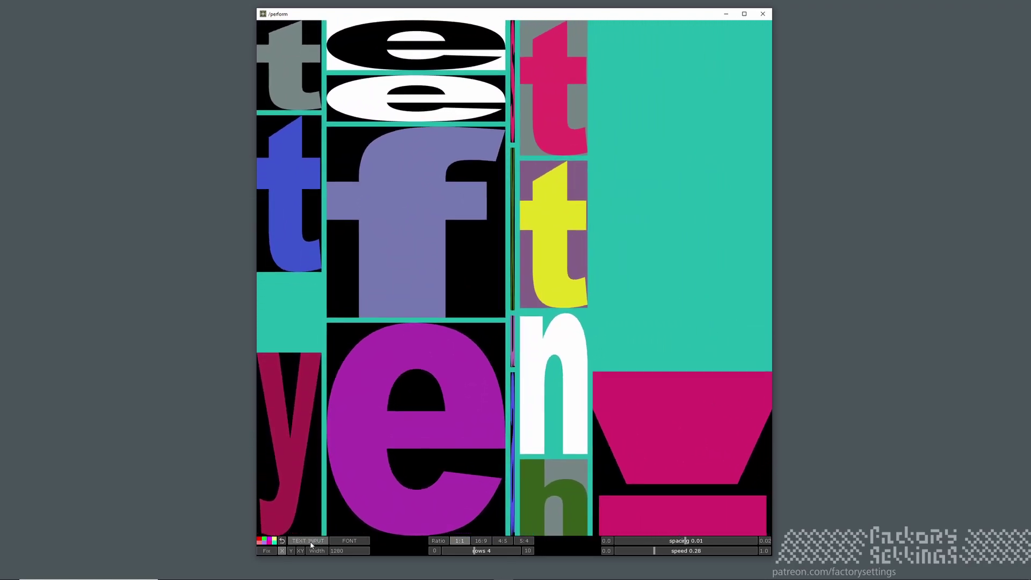
# Step: Enter your, body, next and to me as the grid words and run to rebuild the grid
pyautogui.click(311, 541)
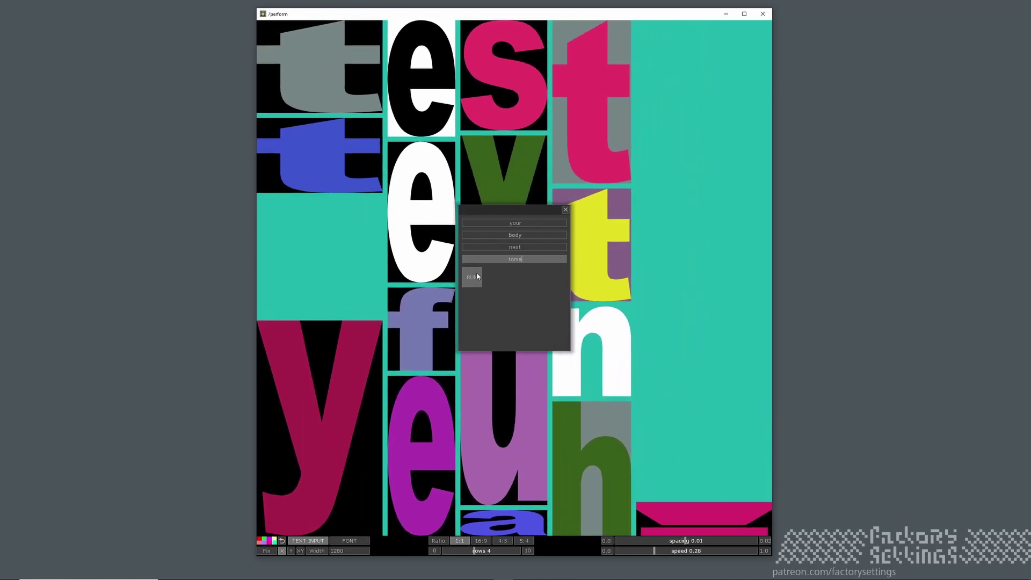
pyautogui.click(473, 277)
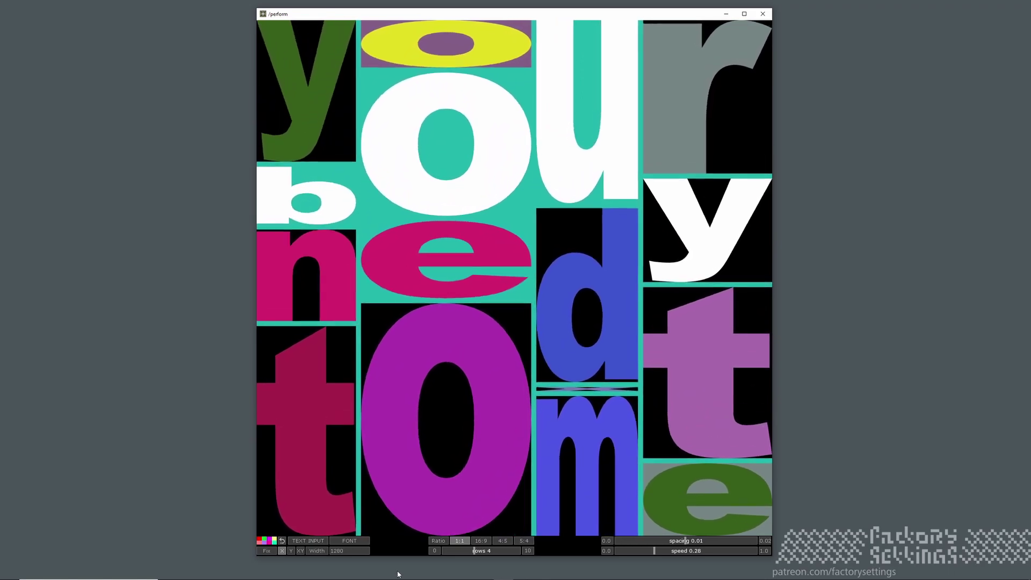
# Step: Adjust the cell gap spacing to 0.009 with purple gaps and drag speed down to 0.0
pyautogui.click(622, 541)
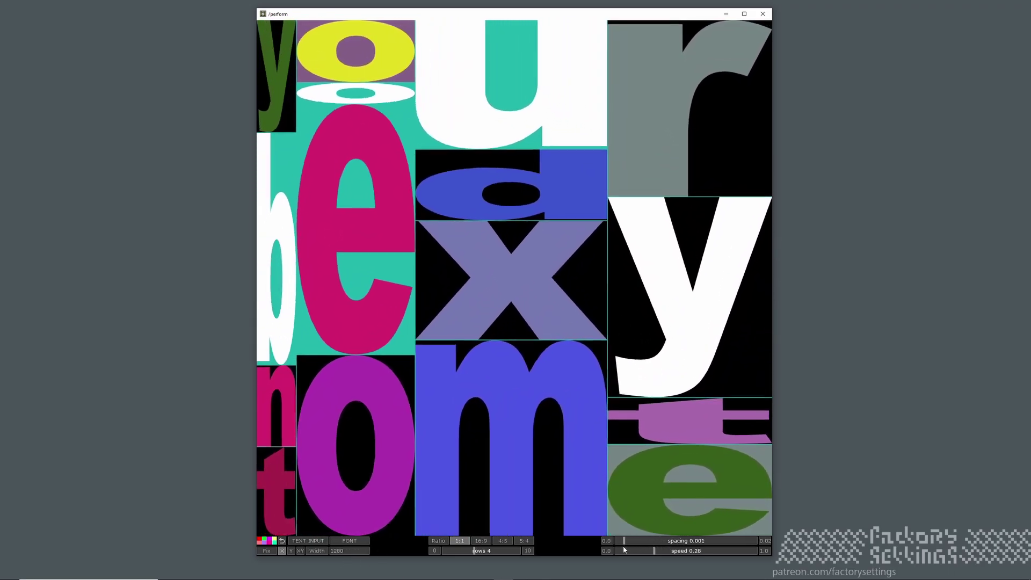
pyautogui.moveTo(624, 548); pyautogui.dragTo(679, 549)
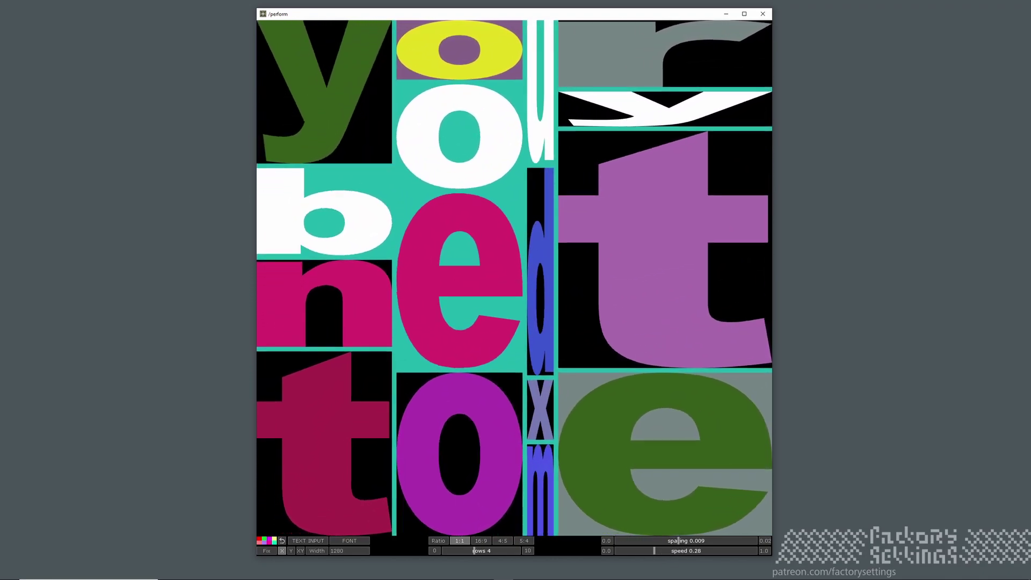
pyautogui.moveTo(654, 550); pyautogui.dragTo(626, 552)
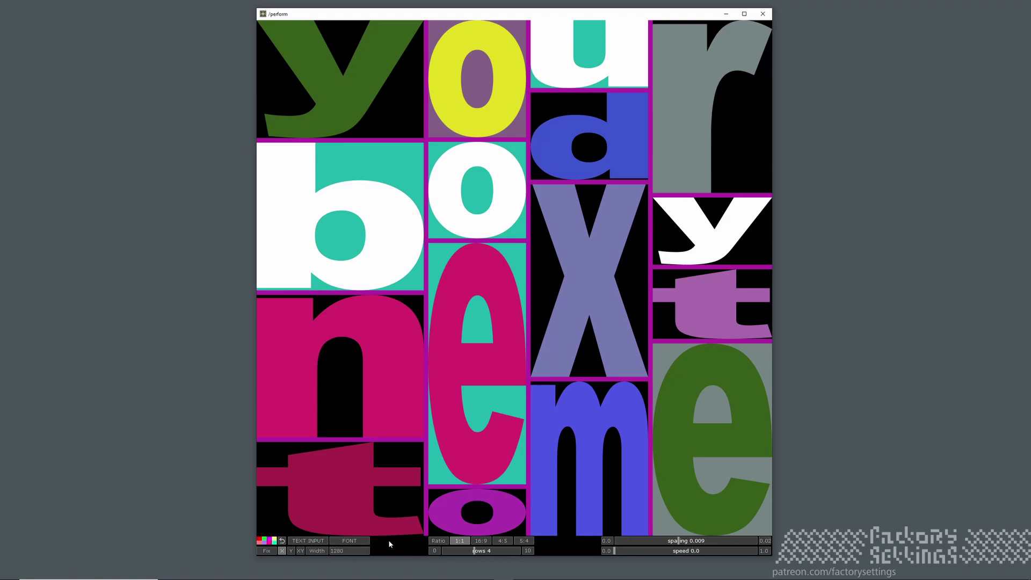
pyautogui.click(672, 551)
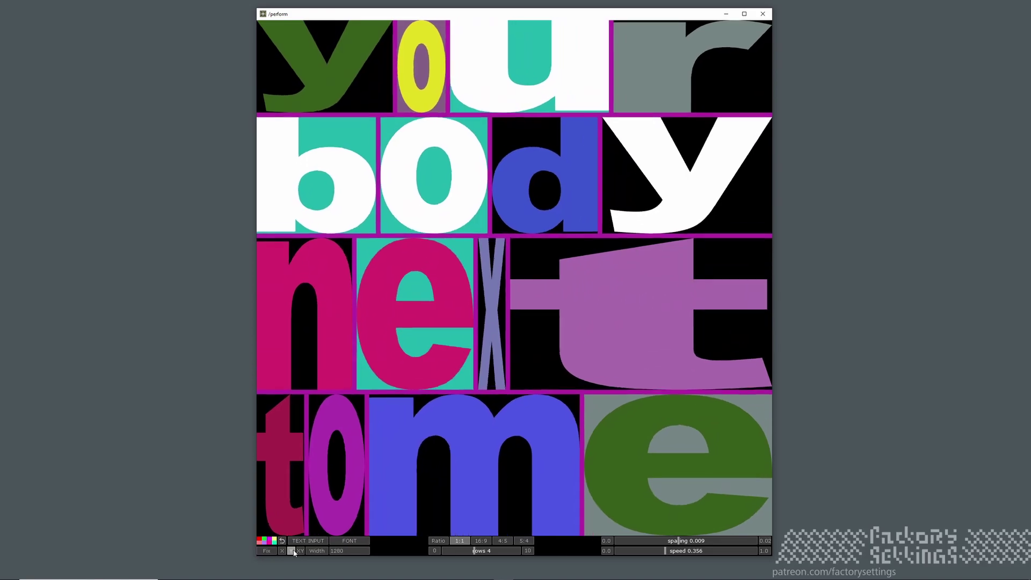
pyautogui.click(281, 550)
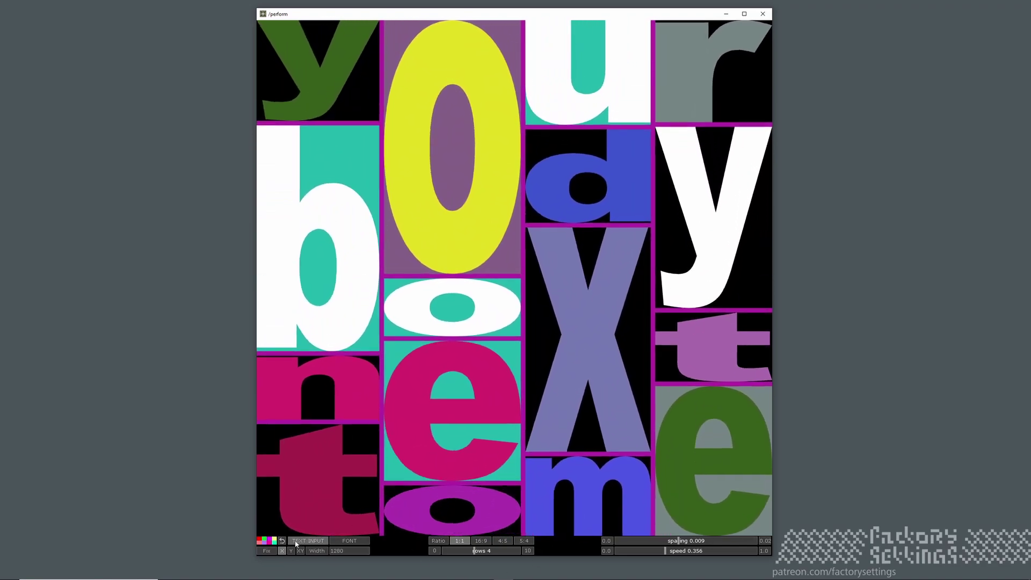
pyautogui.click(620, 551)
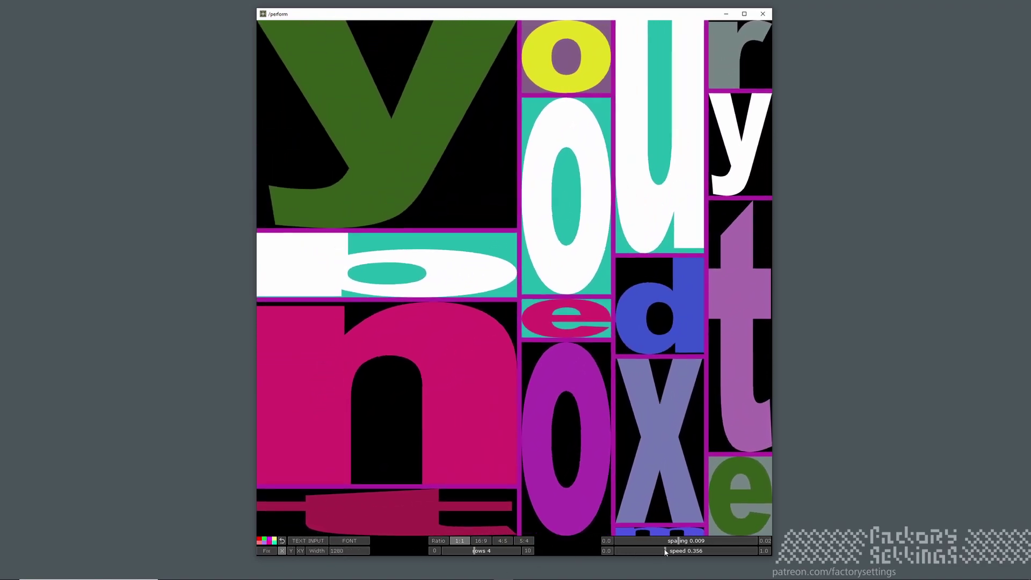
pyautogui.moveTo(633, 555); pyautogui.dragTo(616, 557)
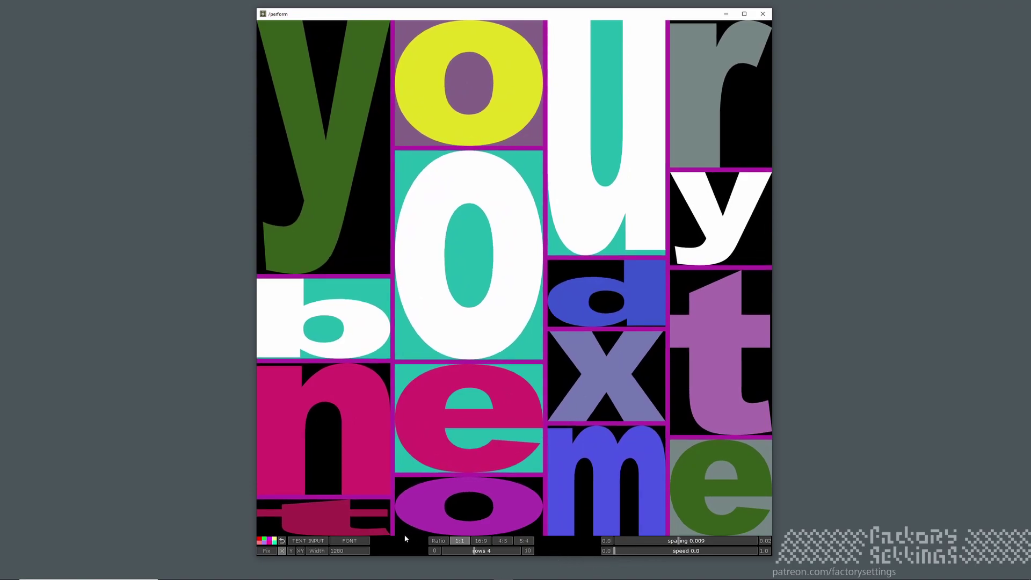
# Step: Resume the animation and switch the letters to Courier New
pyautogui.click(651, 551)
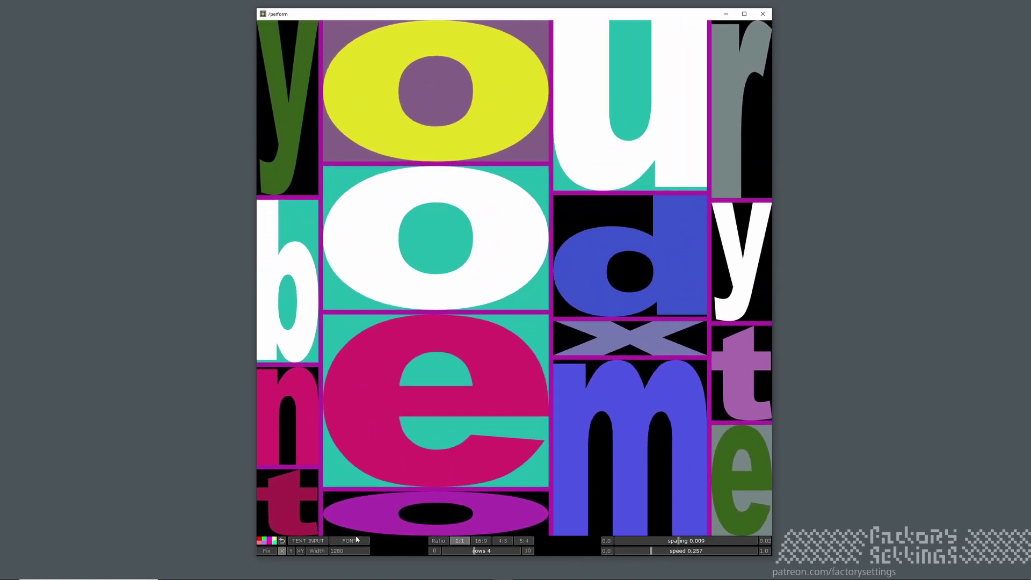
pyautogui.click(350, 541)
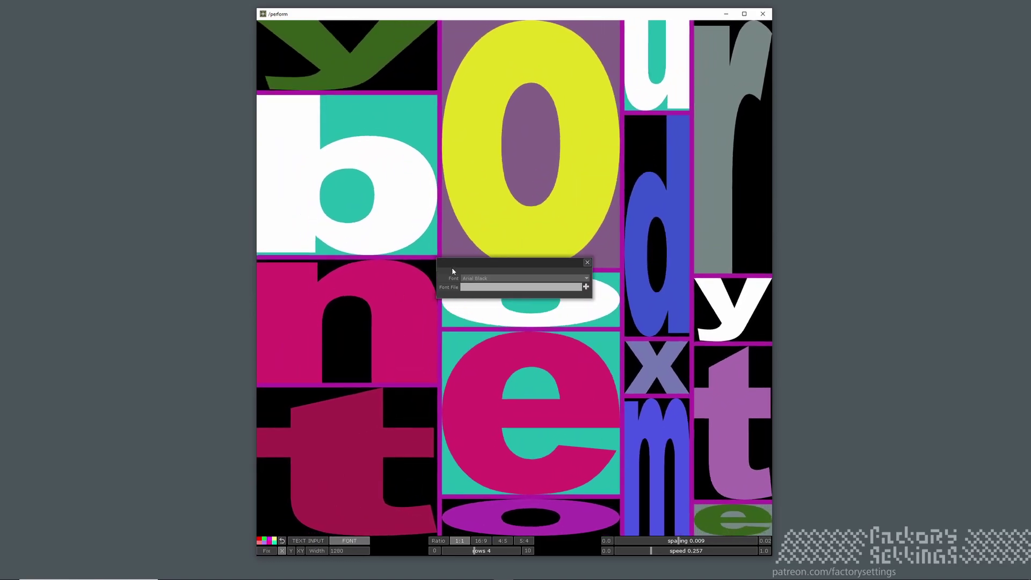
pyautogui.click(580, 279)
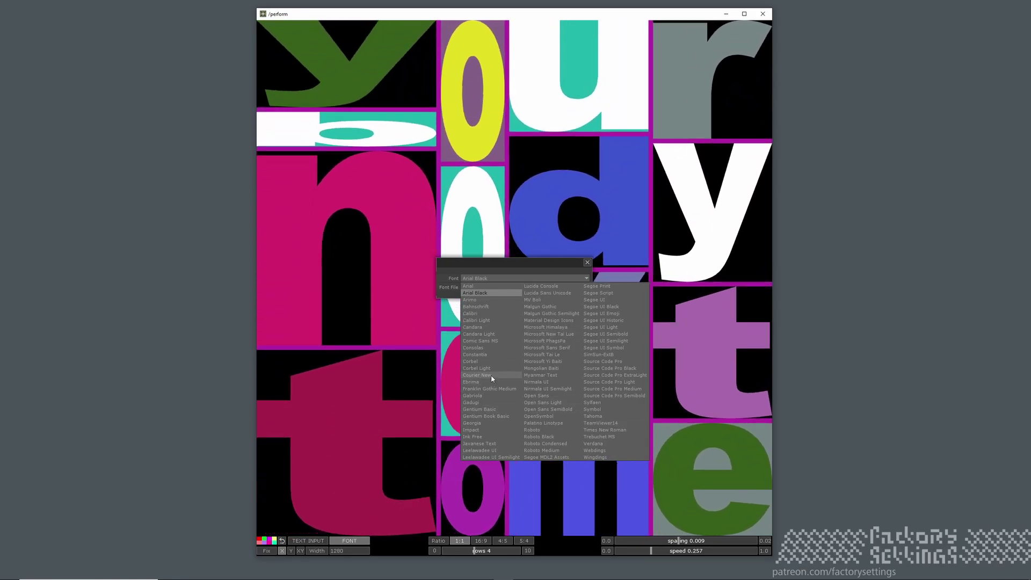
pyautogui.click(491, 376)
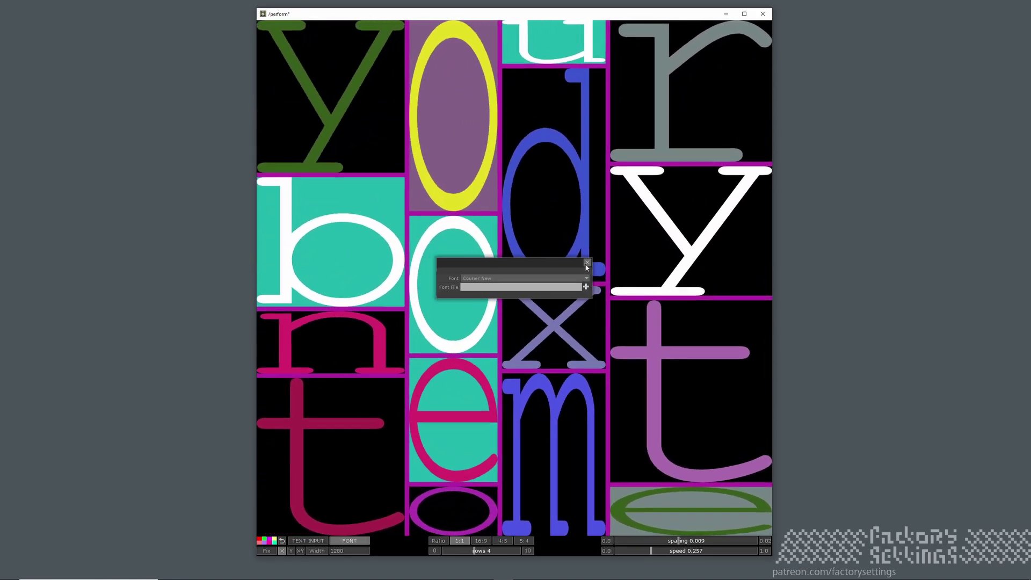
pyautogui.click(587, 262)
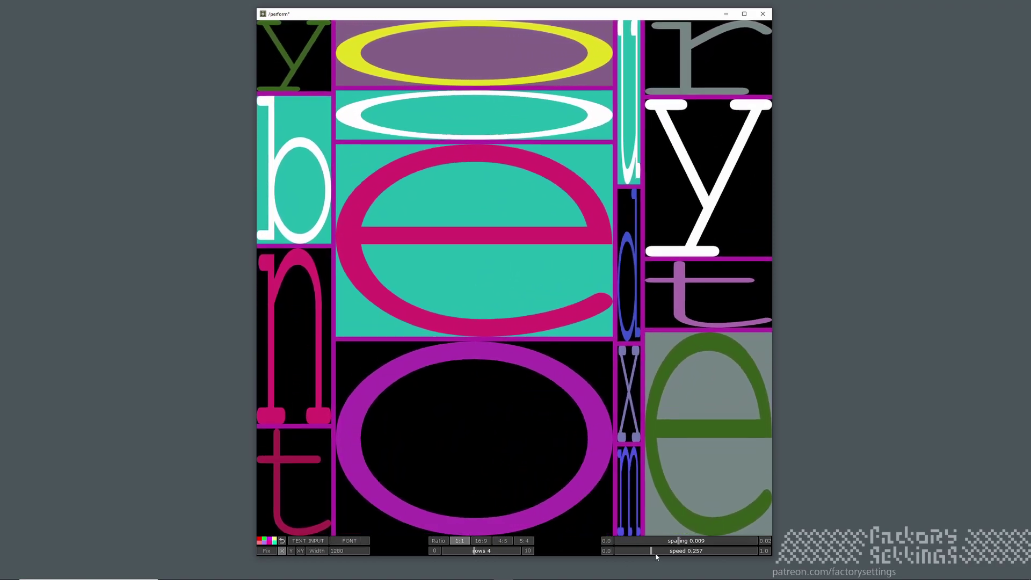
# Step: Set the animation speed to 0.175 and switch the letters back to Arial Black
pyautogui.moveTo(648, 553)
pyautogui.mouseDown()
pyautogui.moveTo(635, 553)
pyautogui.moveTo(647, 553)
pyautogui.mouseUp()
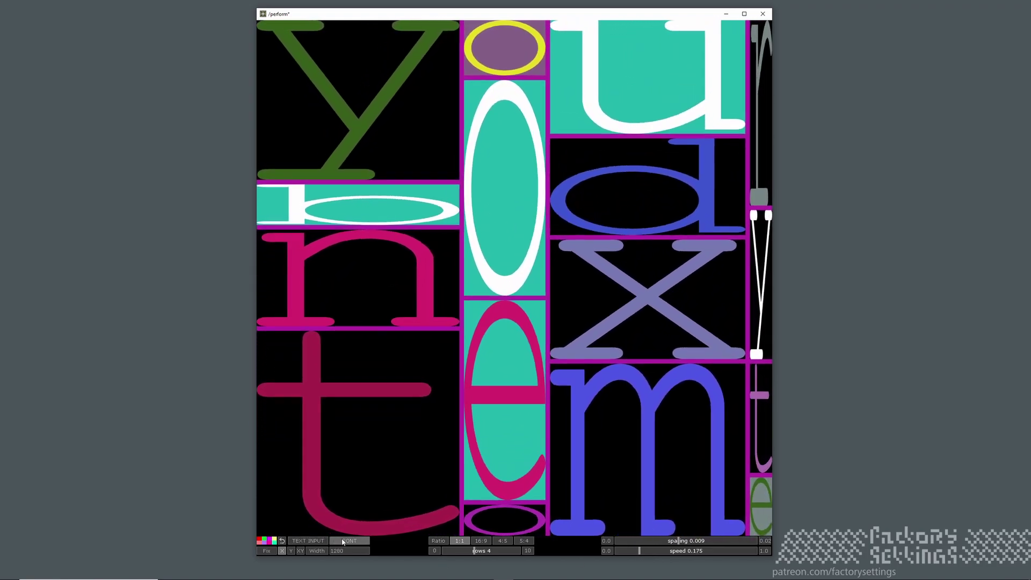
pyautogui.click(349, 541)
pyautogui.click(497, 278)
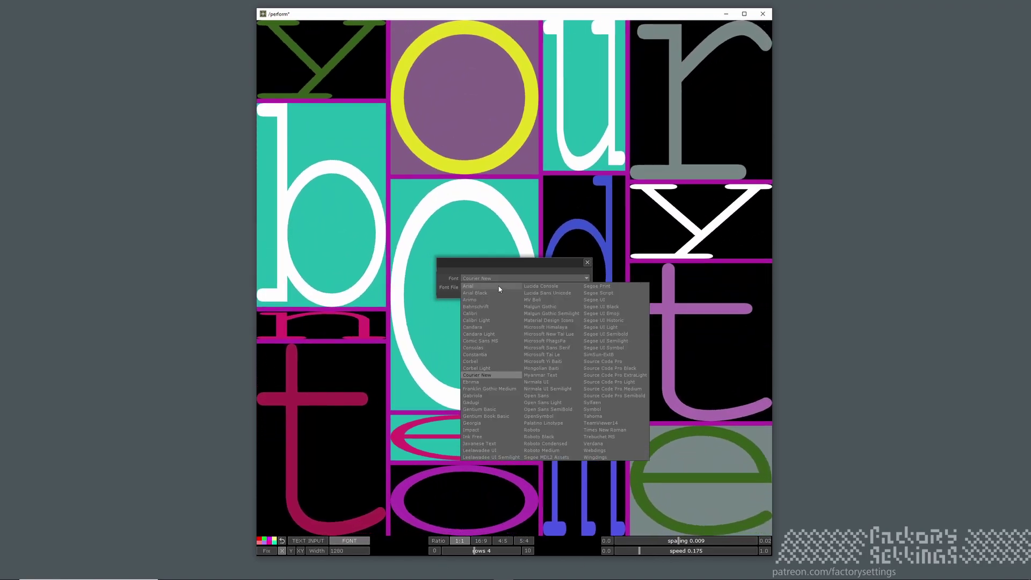
pyautogui.click(497, 293)
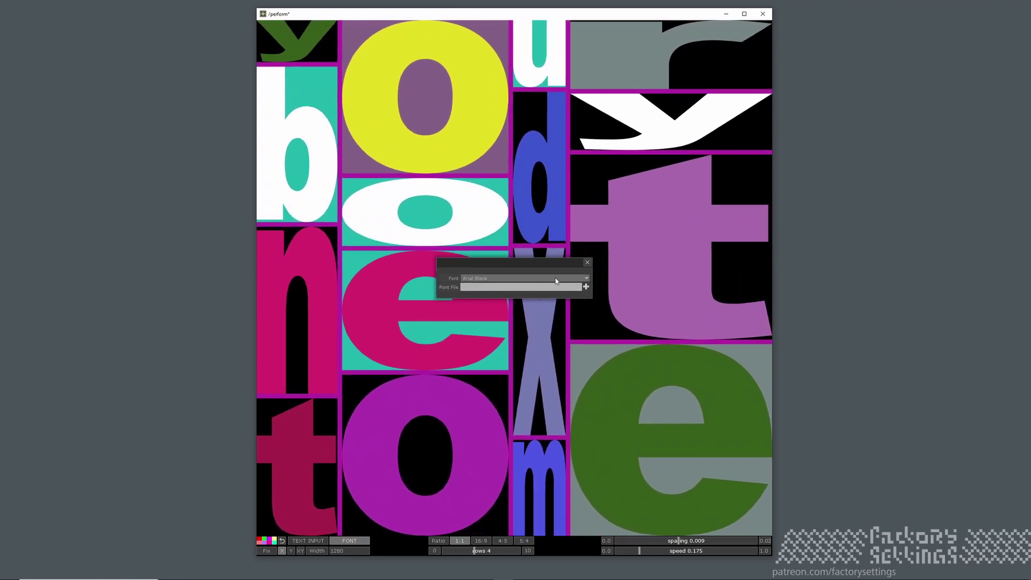
pyautogui.click(577, 278)
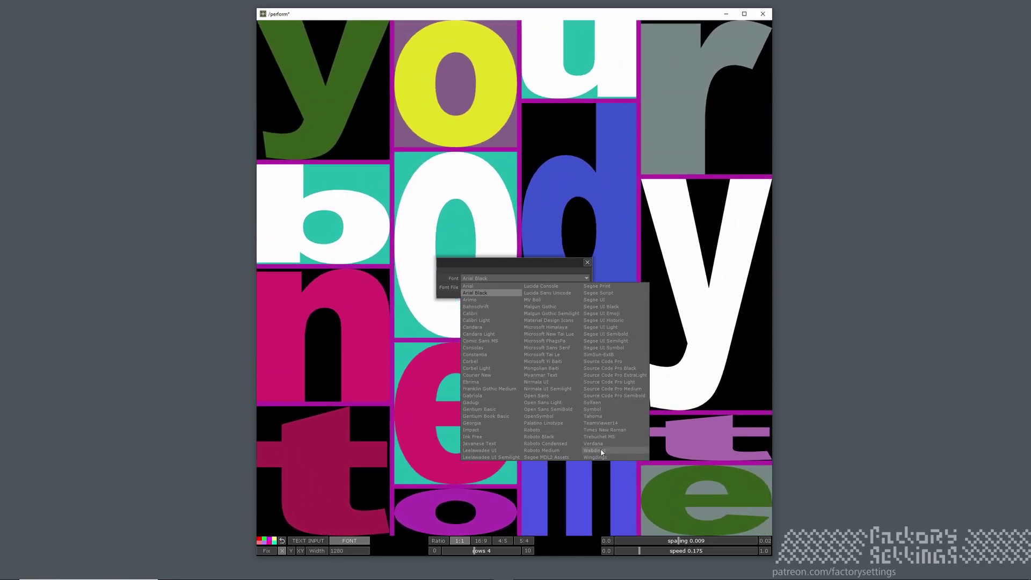
# Step: Try Webdings and Material Design Icons for the letters, then return to Arial Black
pyautogui.click(595, 451)
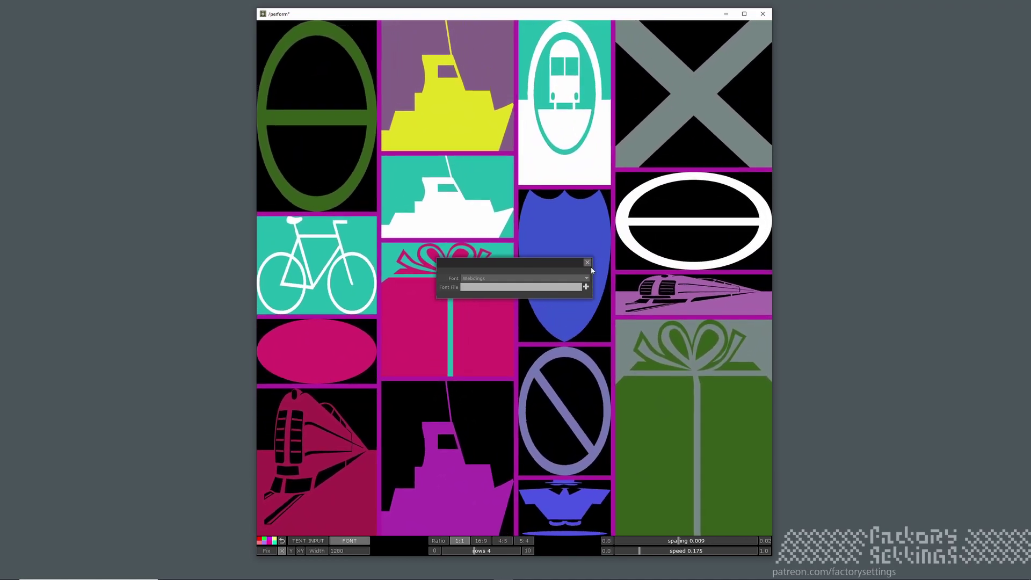
pyautogui.click(566, 281)
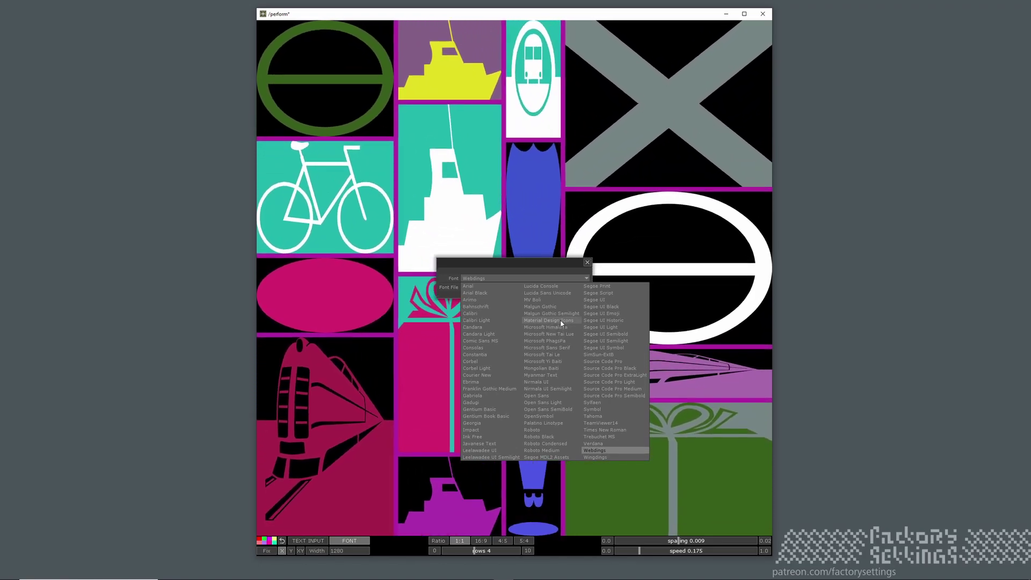
pyautogui.click(561, 321)
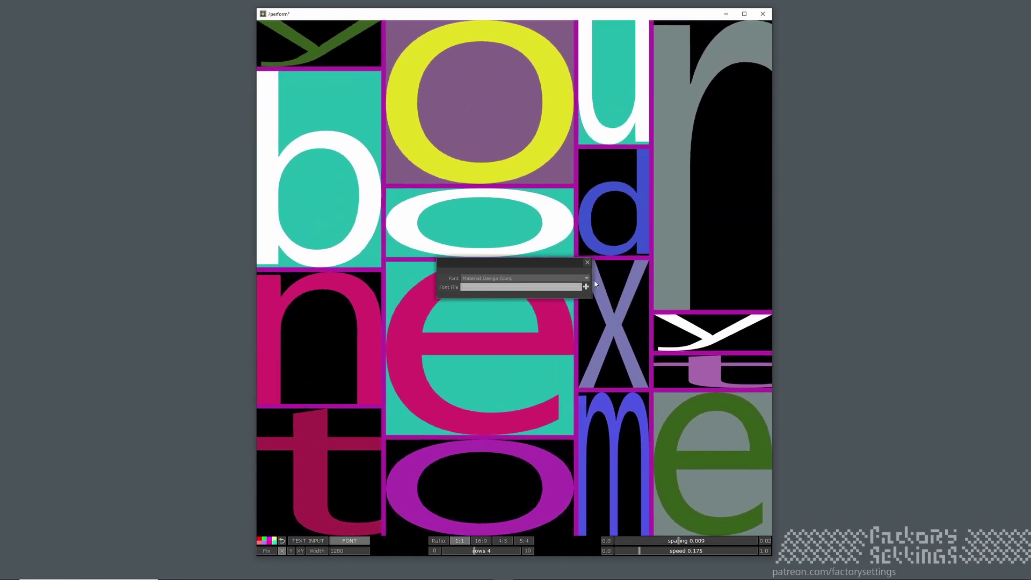
pyautogui.click(564, 278)
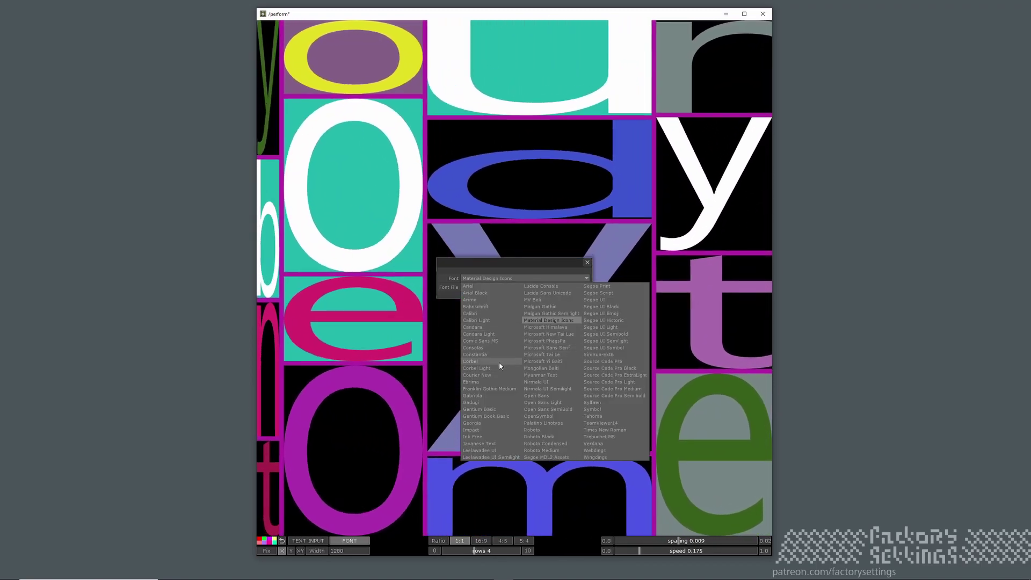
pyautogui.click(493, 293)
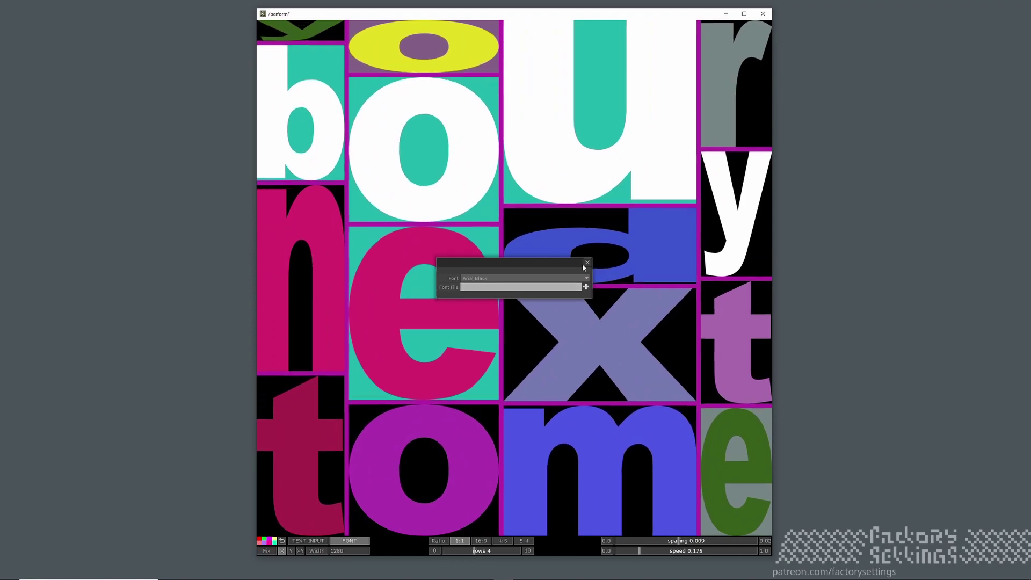
pyautogui.moveTo(586, 267); pyautogui.dragTo(599, 294)
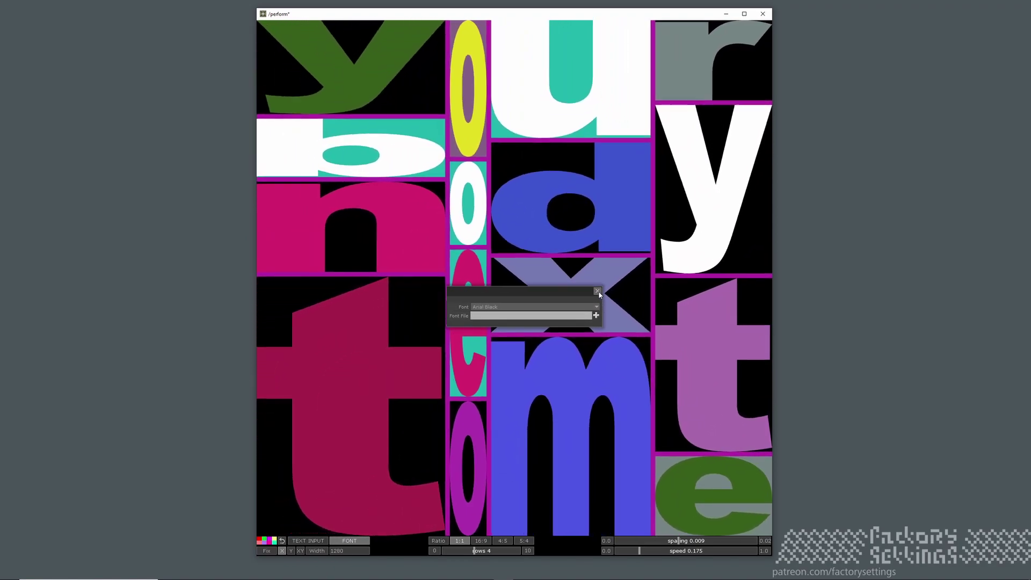
# Step: Close the font settings and keep the 1:1 grid ratio after trying 16:9
pyautogui.click(597, 292)
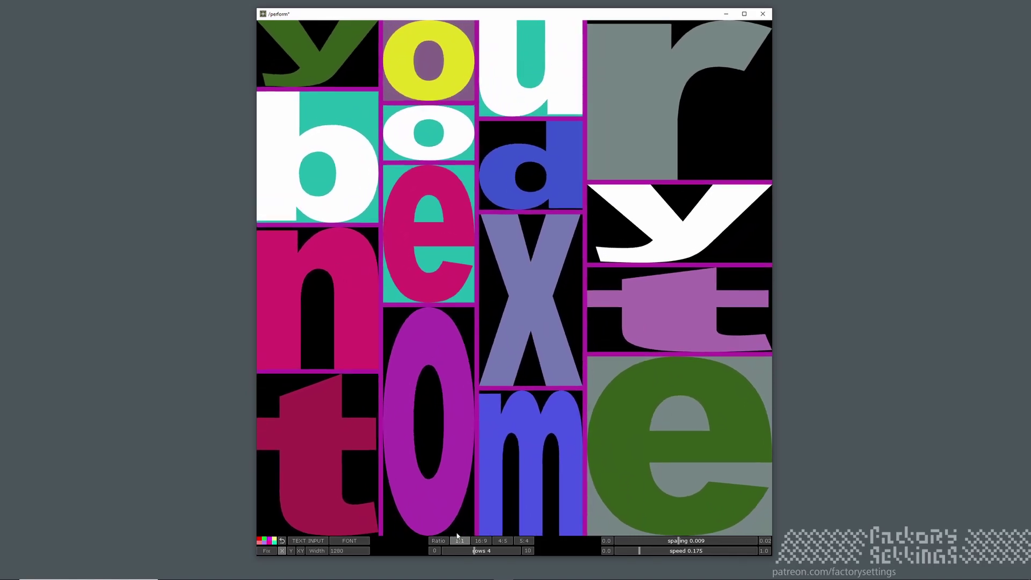
pyautogui.click(481, 541)
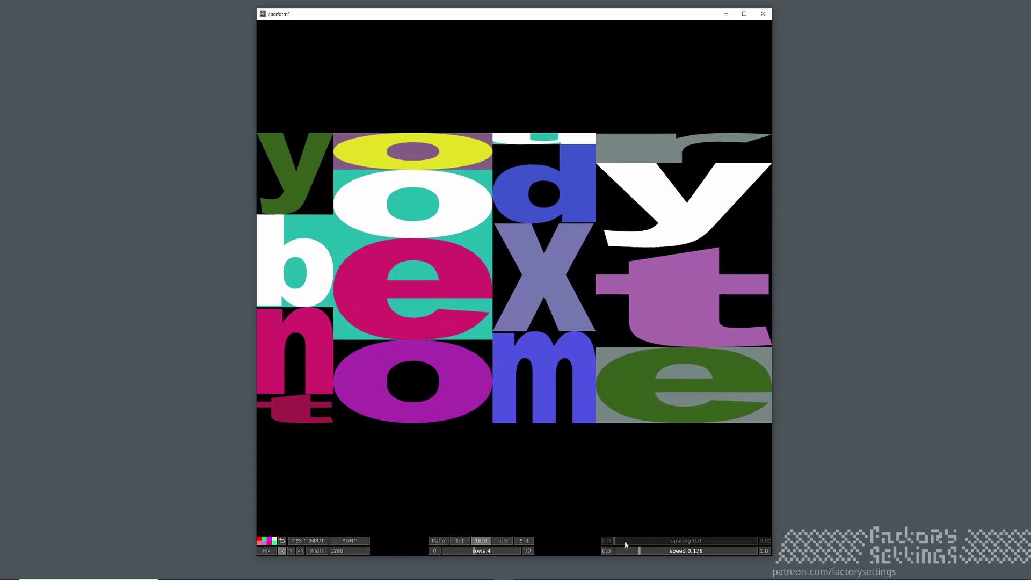
pyautogui.click(460, 541)
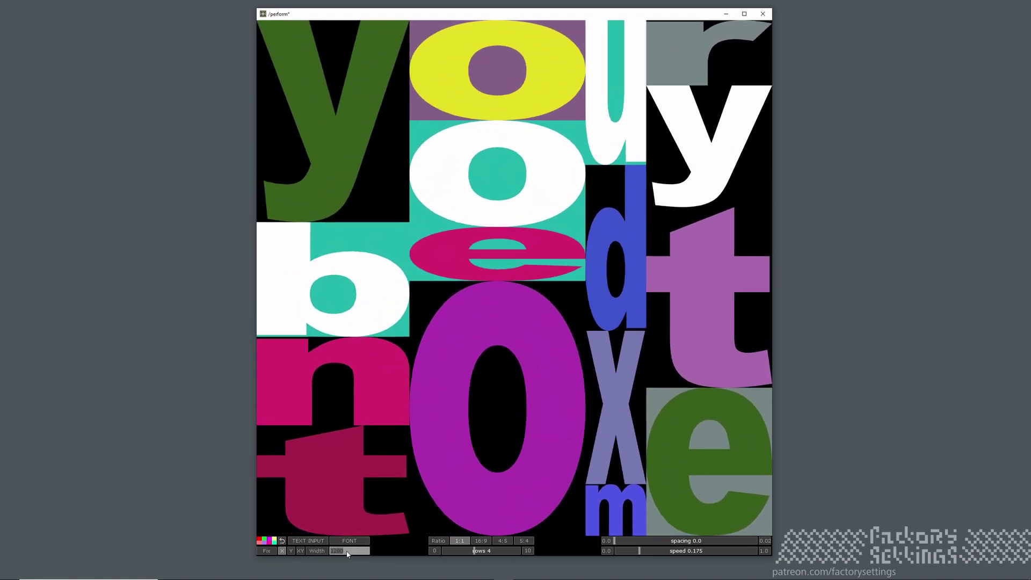
# Step: Set the output width to 1000, then change it back to 1280
pyautogui.click(348, 554)
pyautogui.write('1000')
pyautogui.press('Return')
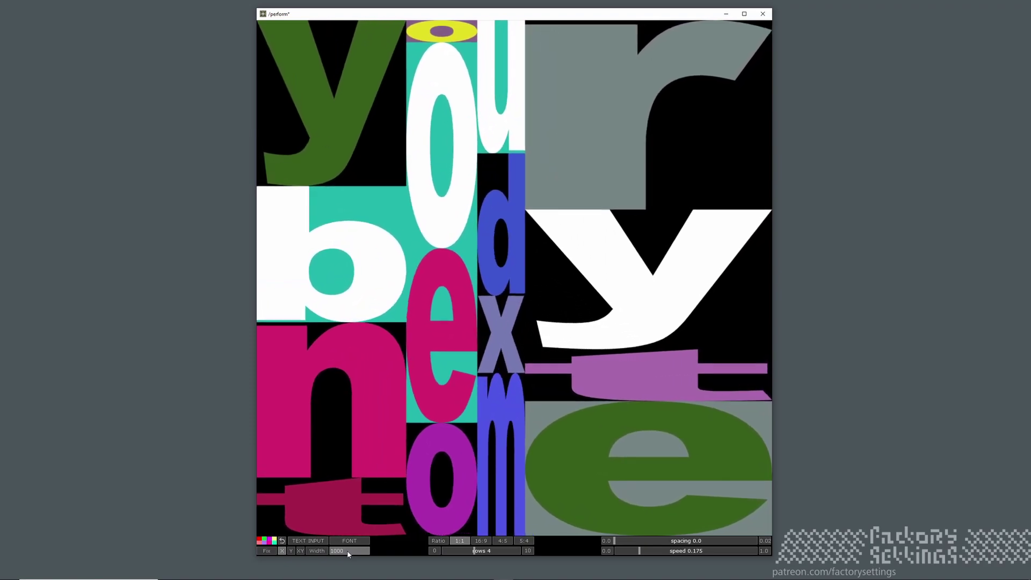
pyautogui.click(348, 550)
pyautogui.write('1280')
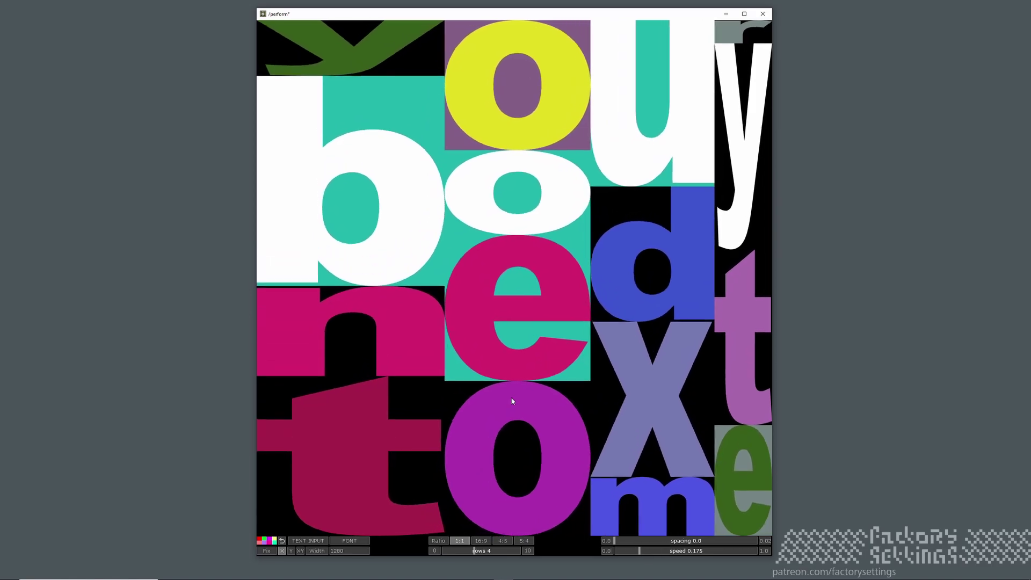
# Step: Exit the perform window and view project1's component chain through the OUTPUT component
pyautogui.press('Escape')
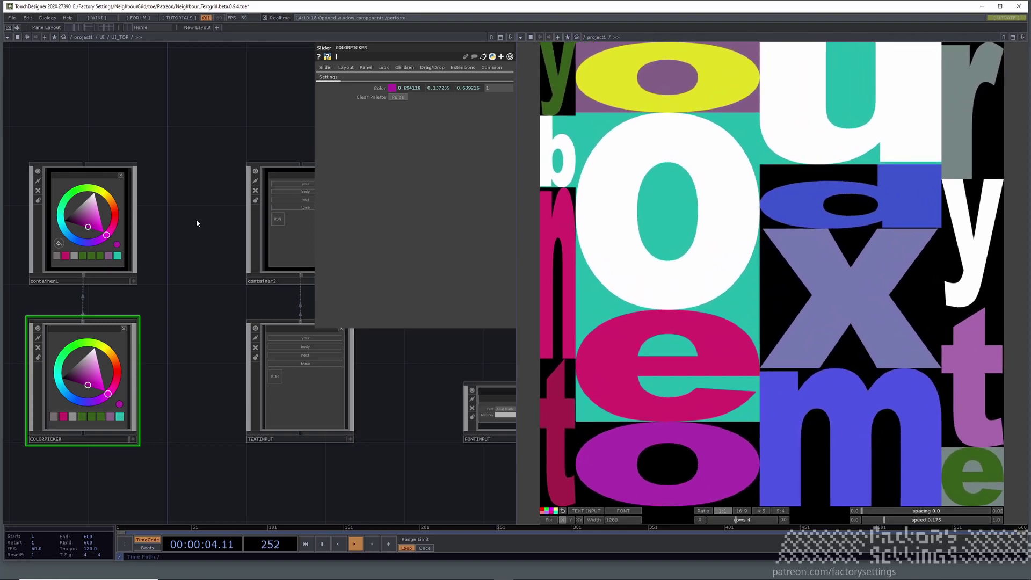
pyautogui.press('u')
pyautogui.press('u')
pyautogui.moveTo(334, 444); pyautogui.dragTo(331, 428)
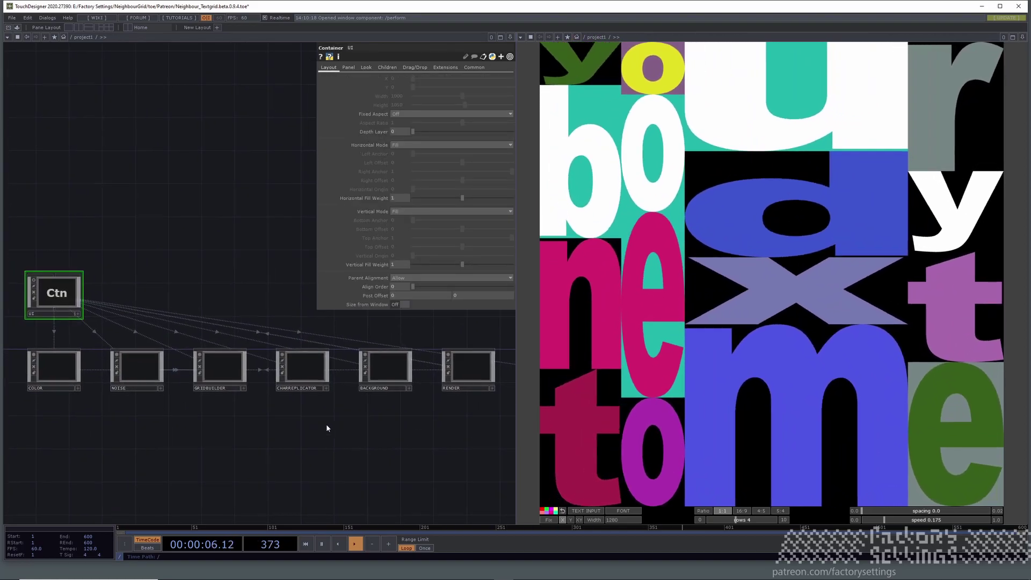
pyautogui.press('p')
pyautogui.moveTo(393, 425); pyautogui.dragTo(328, 427)
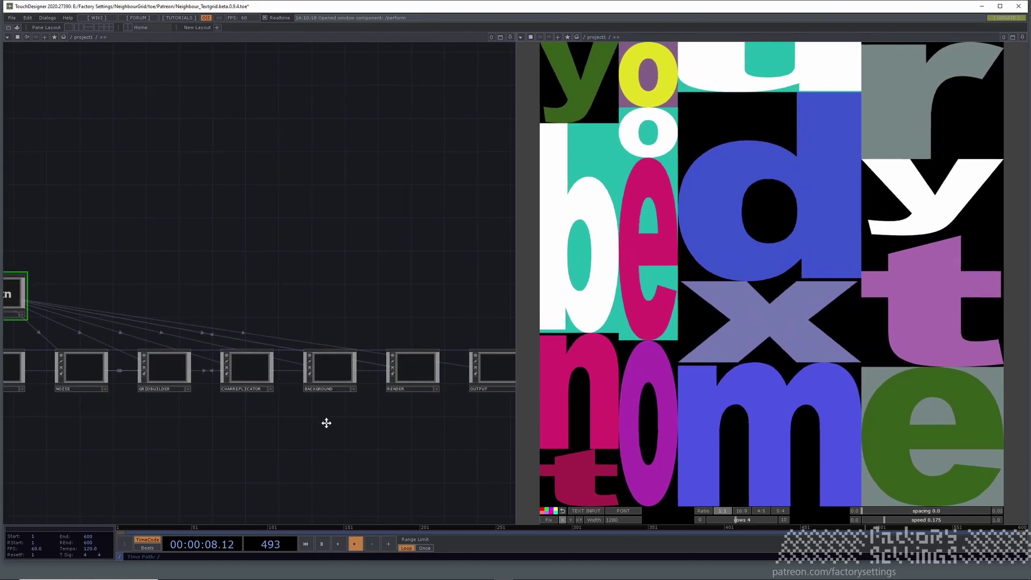
# Step: Inspect the OUT node inside RENDER, then return to project1 and enter the NOISE component
pyautogui.press('i')
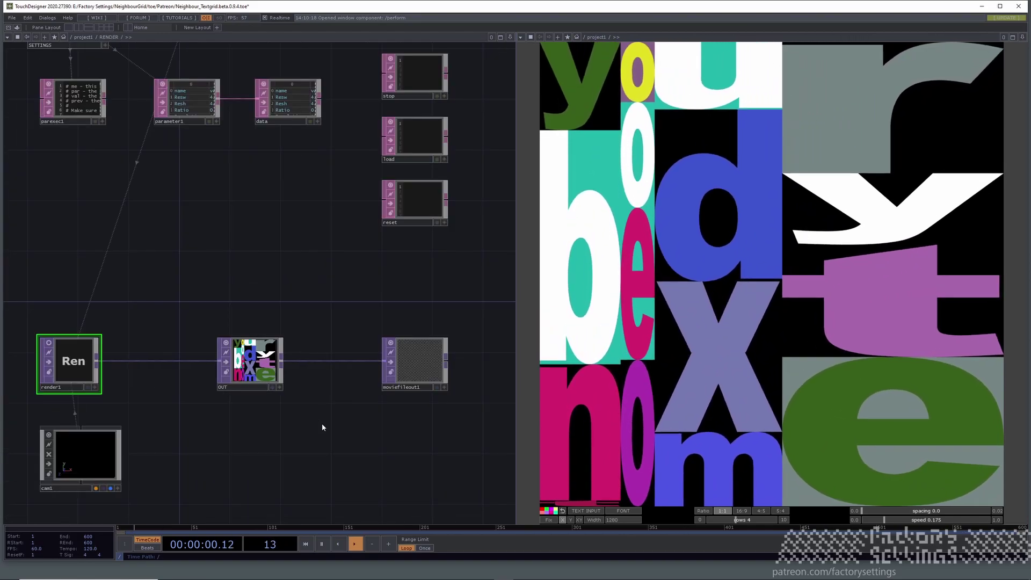
pyautogui.press('h')
pyautogui.scroll(5, 301, 376)
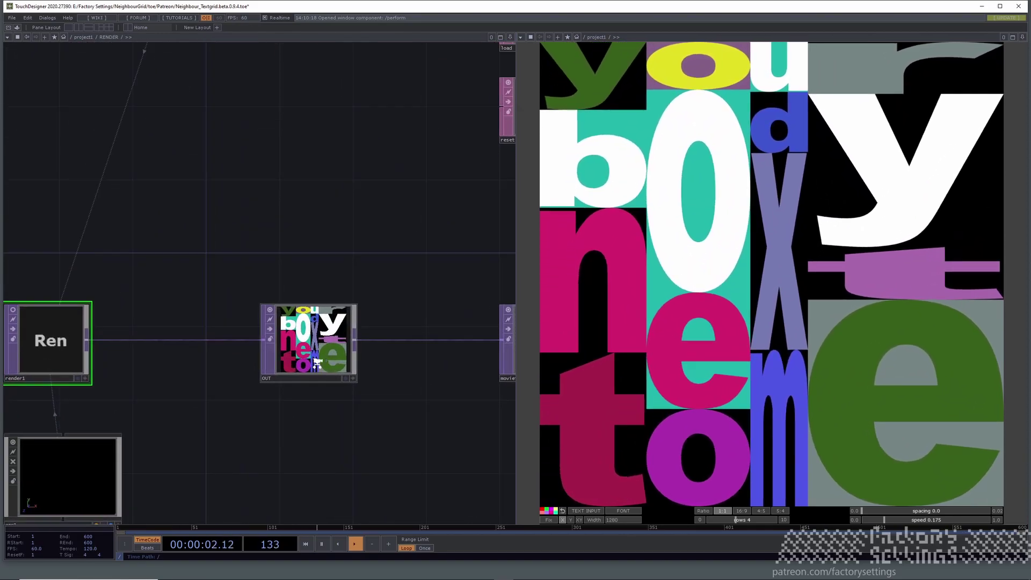
pyautogui.middleClick(218, 367)
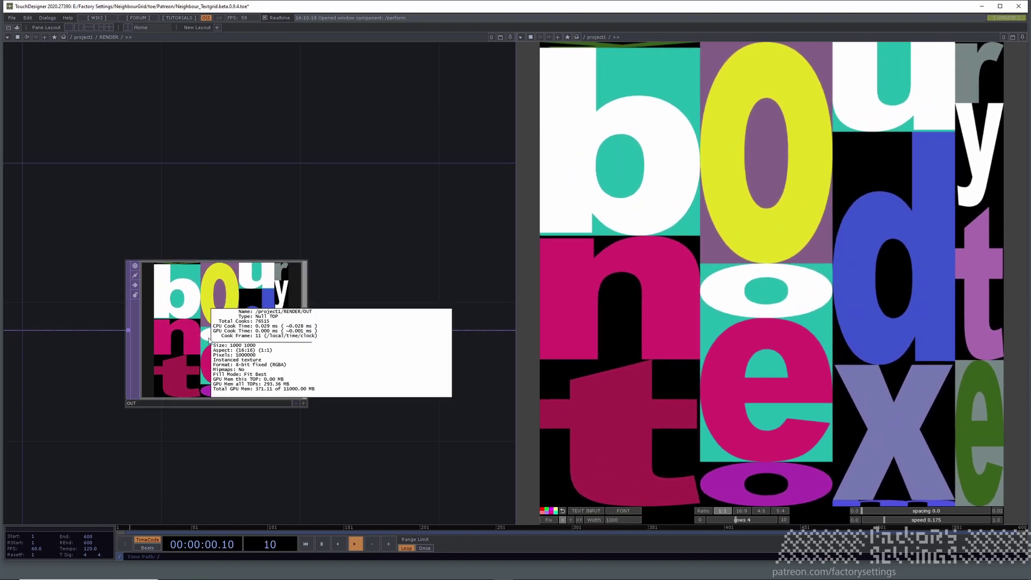
pyautogui.scroll(-2, 184, 444)
pyautogui.moveTo(184, 444); pyautogui.dragTo(336, 428)
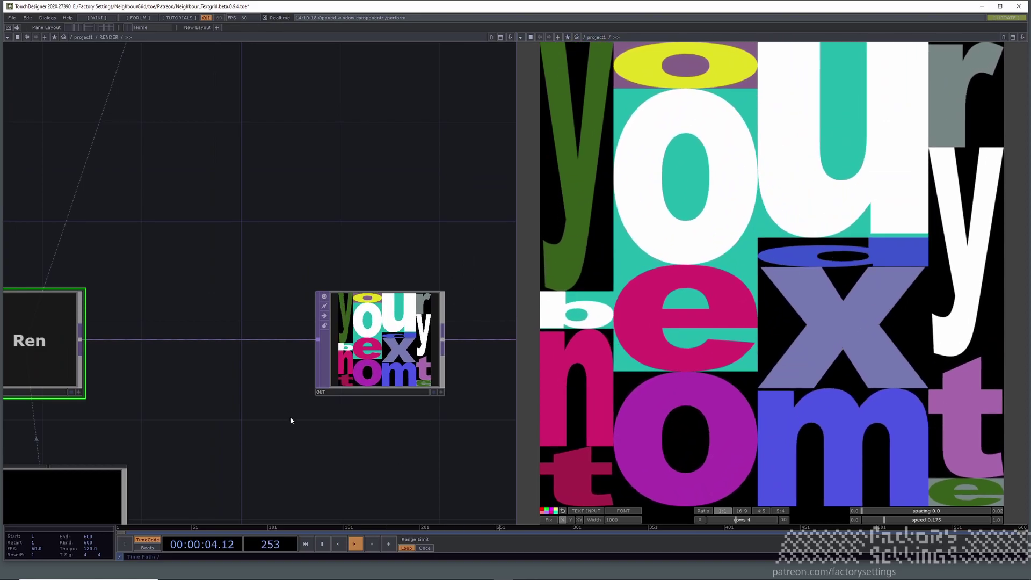
pyautogui.moveTo(340, 444); pyautogui.dragTo(355, 442)
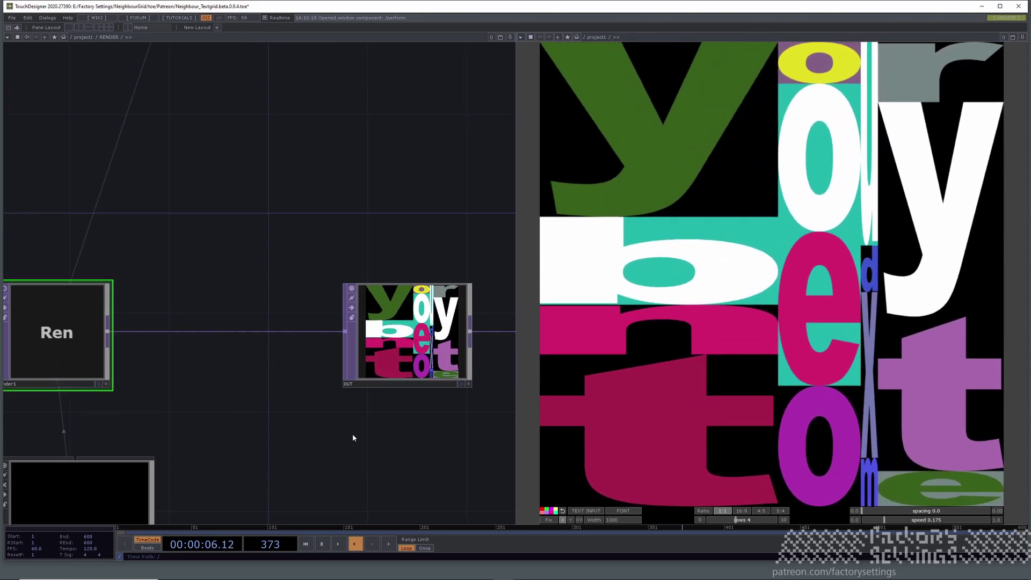
pyautogui.scroll(-10, 352, 433)
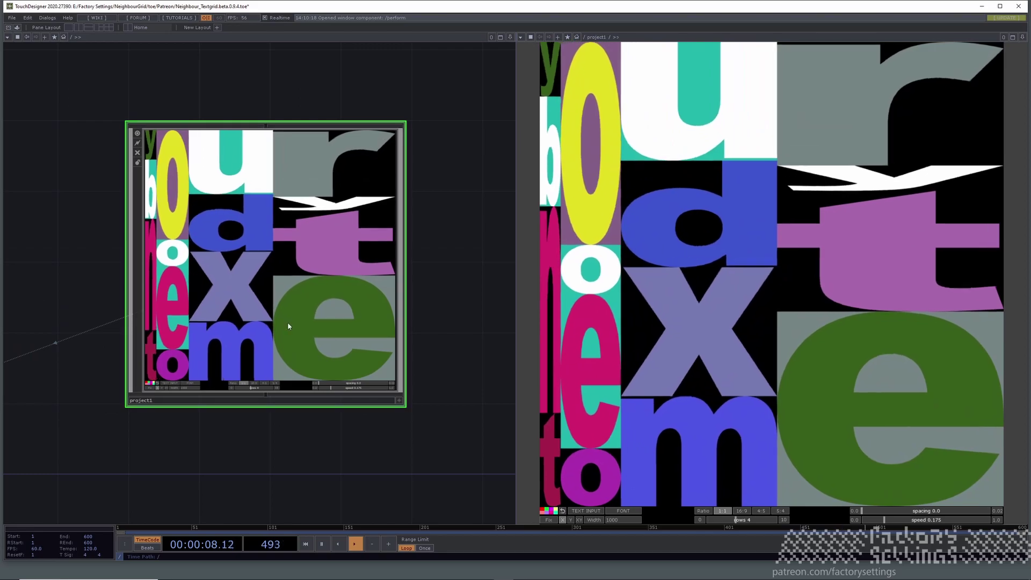
pyautogui.press('p')
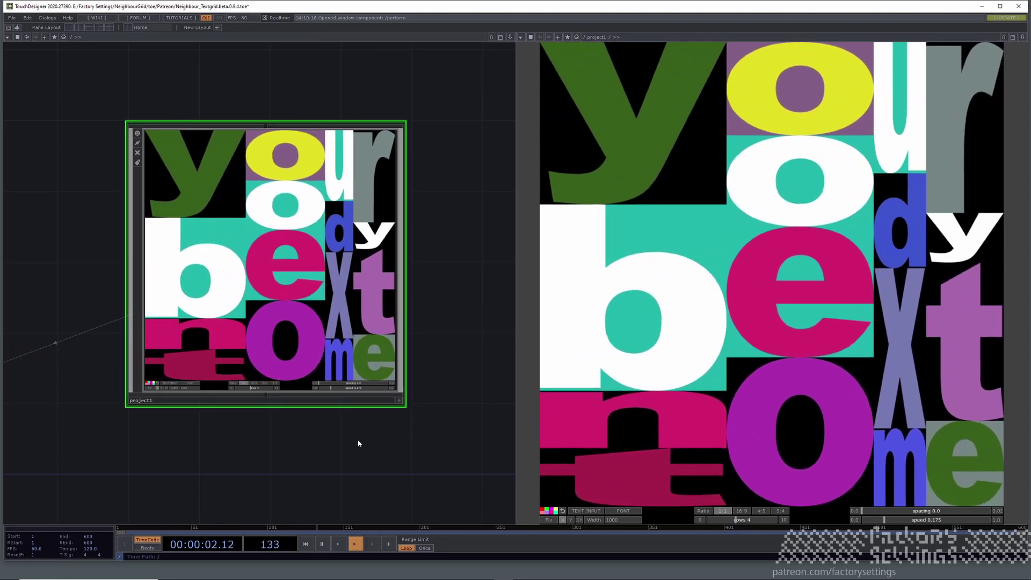
pyautogui.press('i')
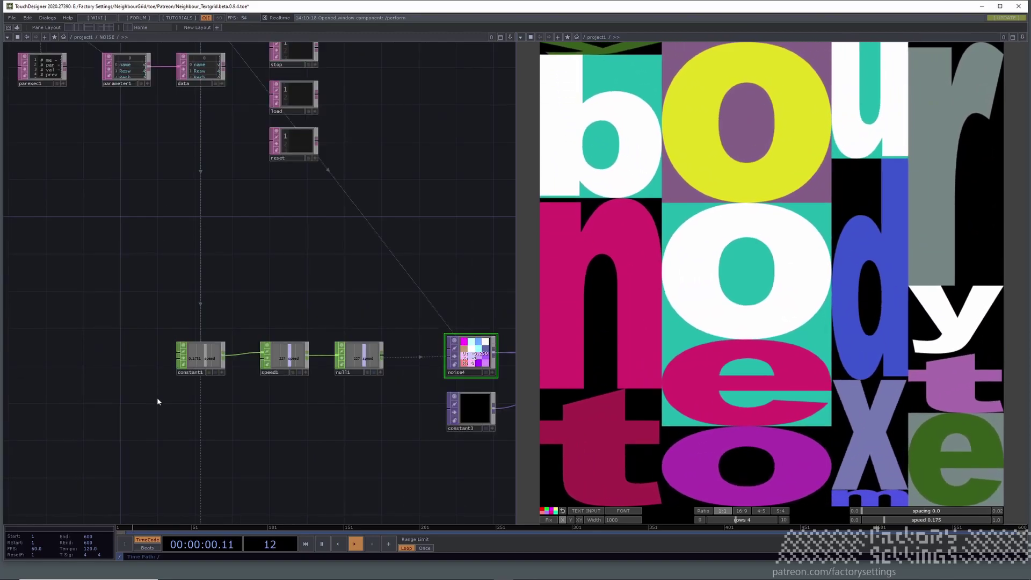
# Step: Set noise4's Exponent to 1.26, Harmonic Spread to 5.75 and Period to 1.117
pyautogui.moveTo(374, 427); pyautogui.dragTo(250, 361)
pyautogui.scroll(3, 250, 361)
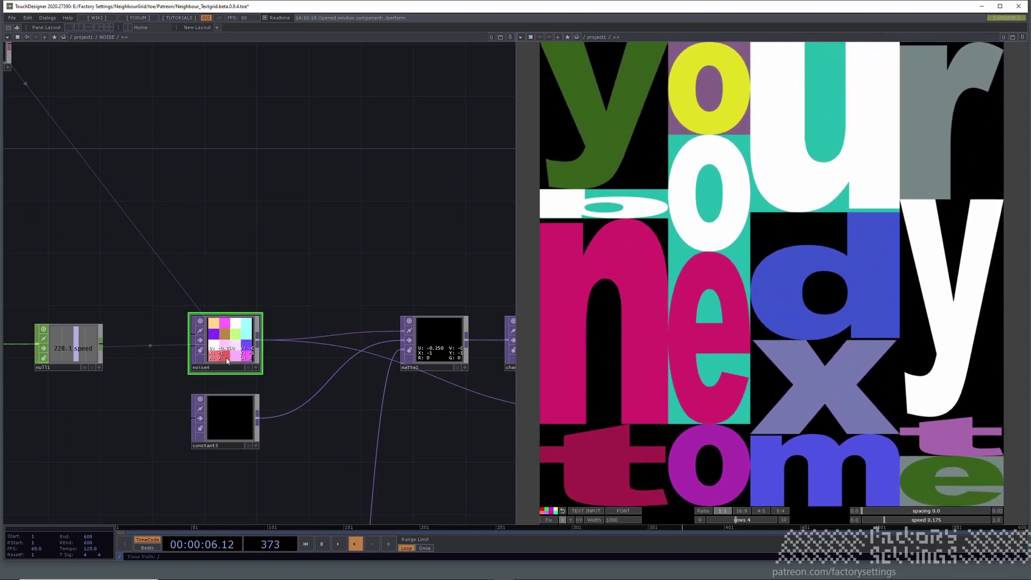
pyautogui.press('p')
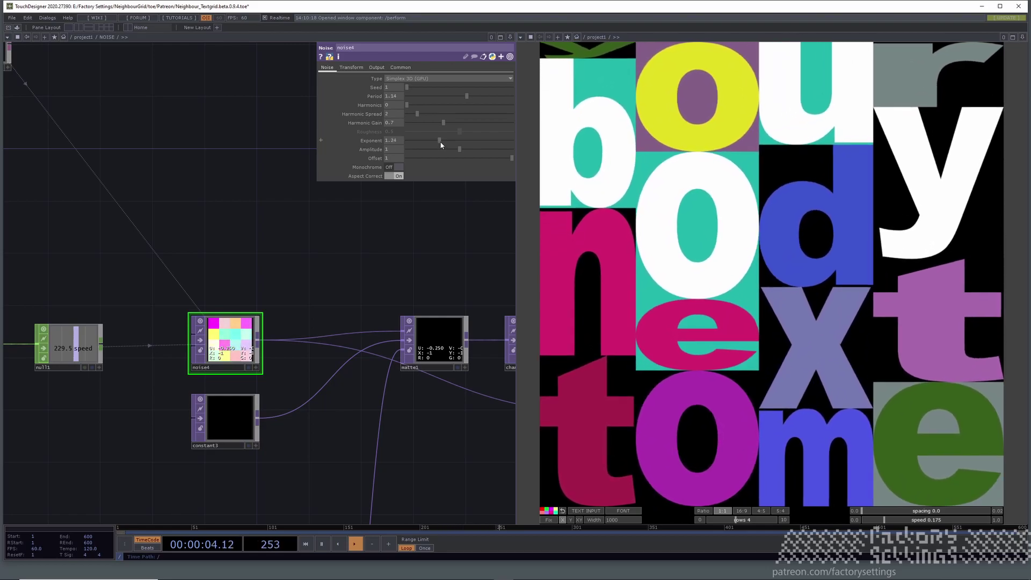
pyautogui.click(440, 140)
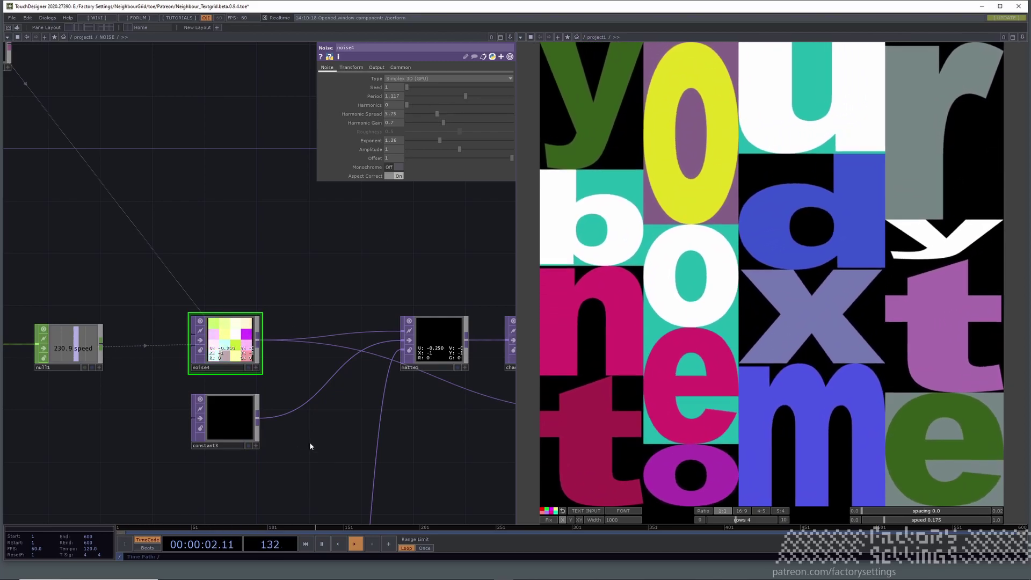
pyautogui.press('u')
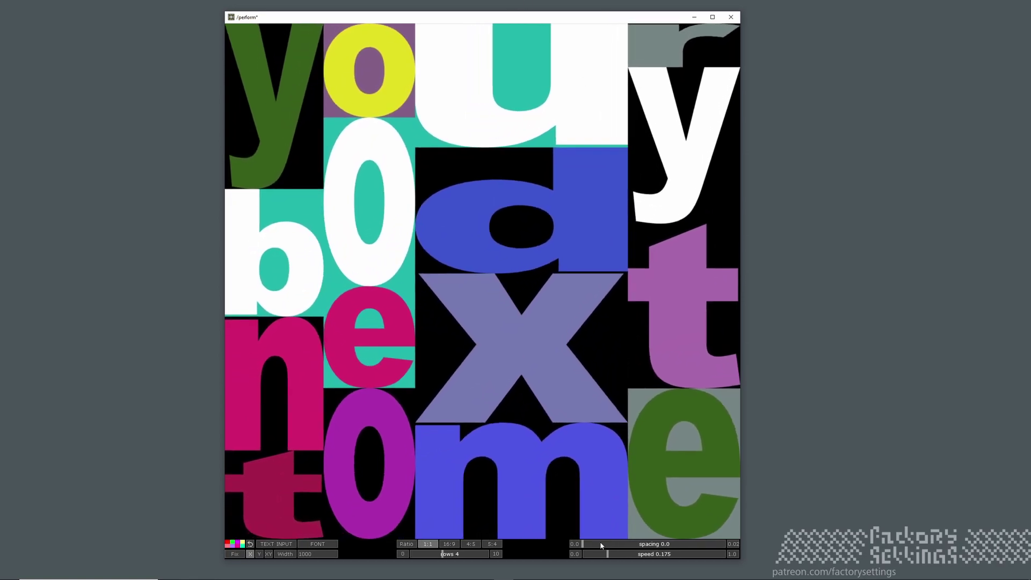
# Step: Drag the gap spacing from 0.0 to 0.009 for magenta tile borders and reposition the perform window
pyautogui.moveTo(630, 543); pyautogui.dragTo(651, 542)
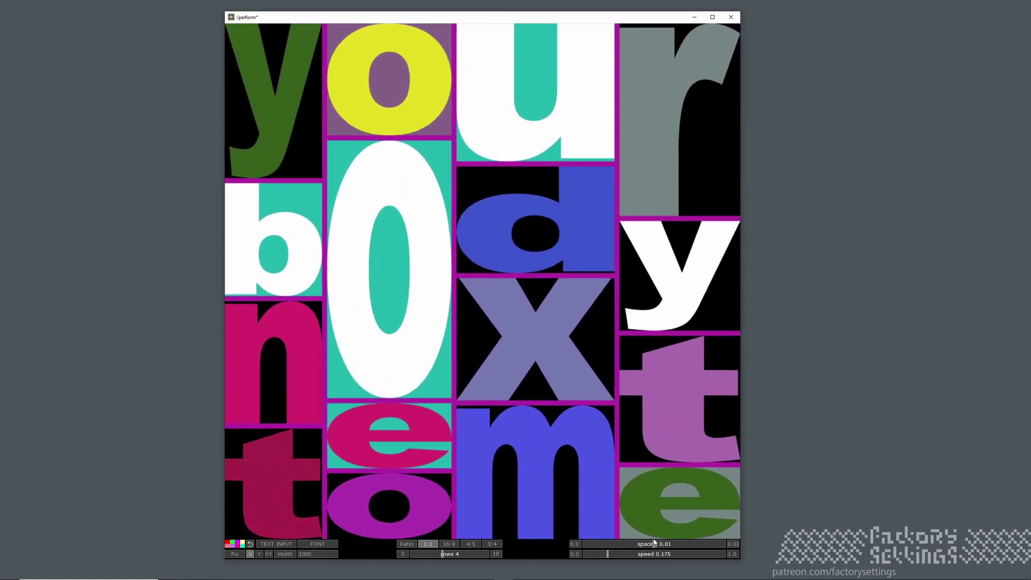
pyautogui.moveTo(495, 10)
pyautogui.mouseDown()
pyautogui.moveTo(473, 5)
pyautogui.moveTo(500, 9)
pyautogui.mouseUp()
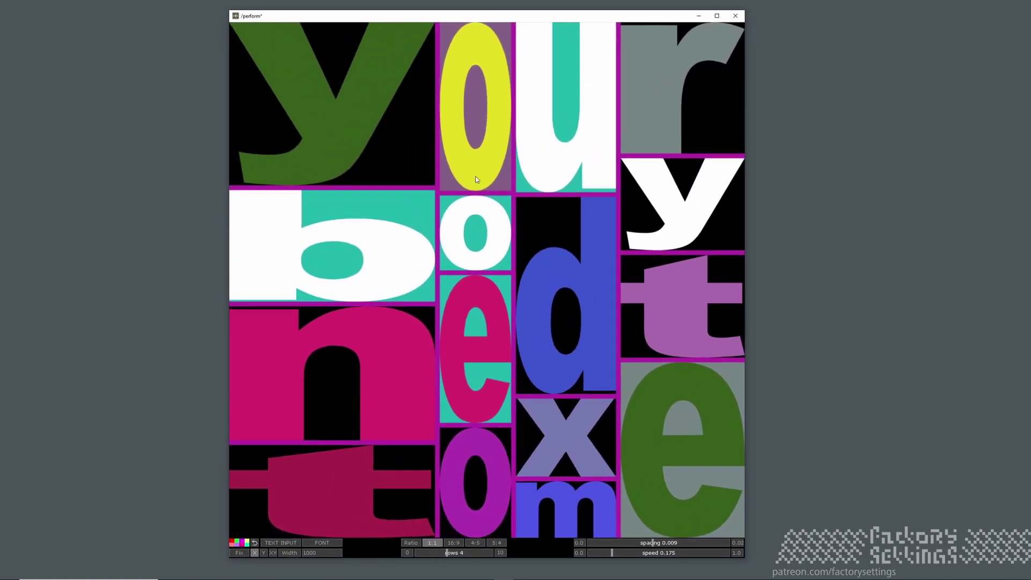
pyautogui.moveTo(465, 12); pyautogui.dragTo(472, 15)
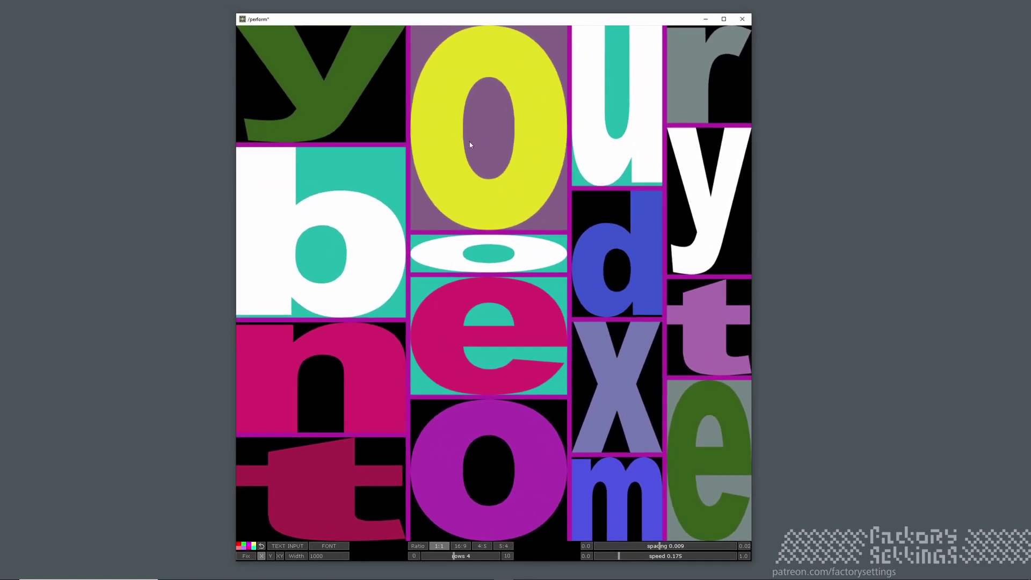